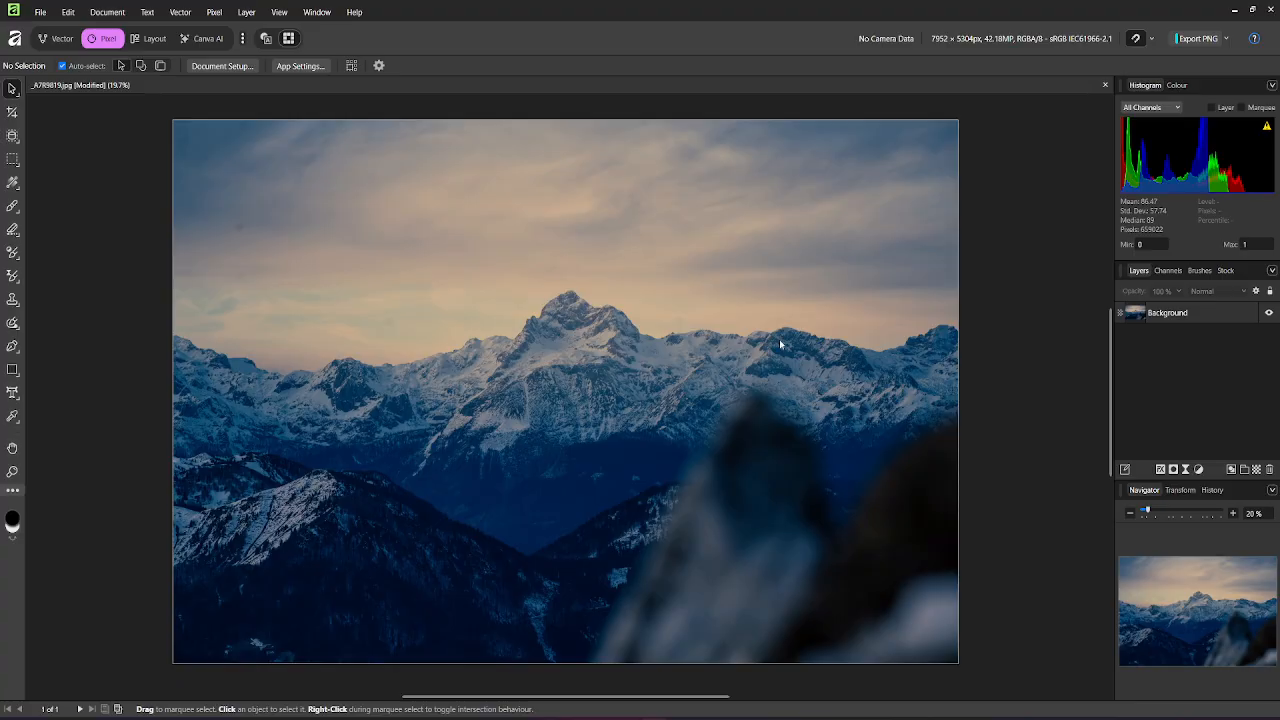
Step: Add a mask to the Background layer and reselect the layer's image
{"action": "left_click", "coordinate": [1220, 312]}
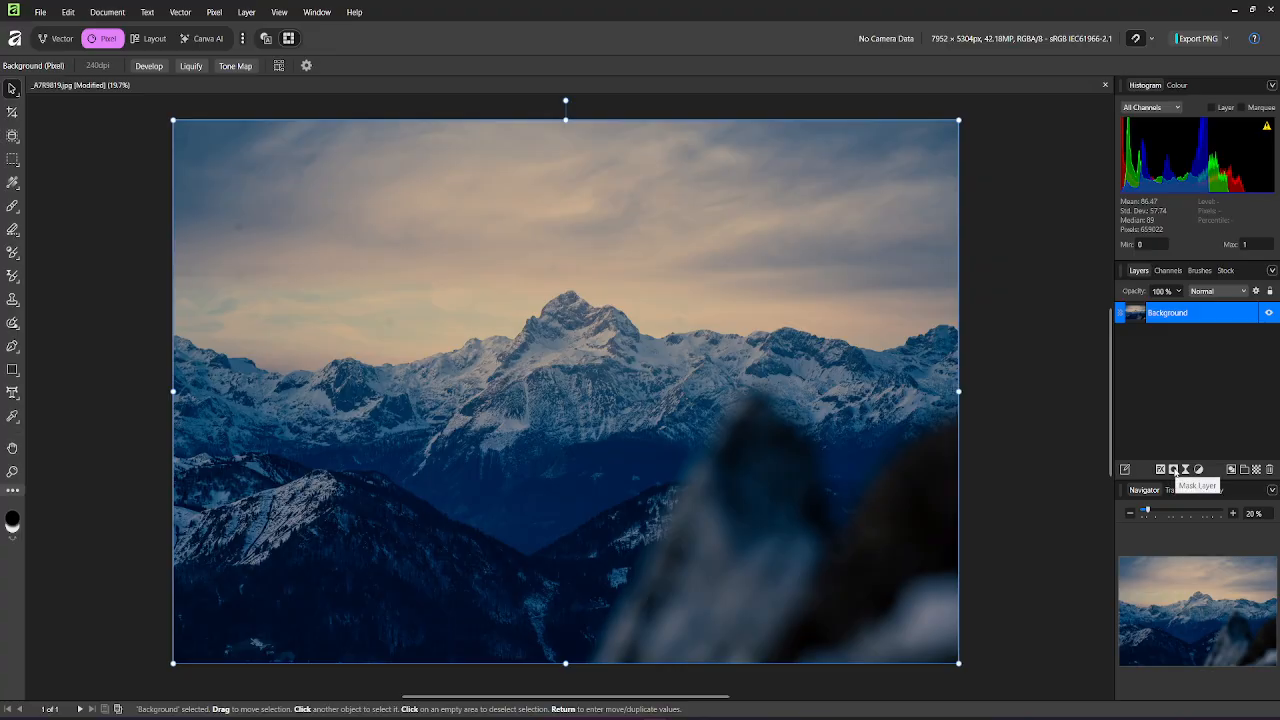
{"action": "left_click", "coordinate": [1173, 470]}
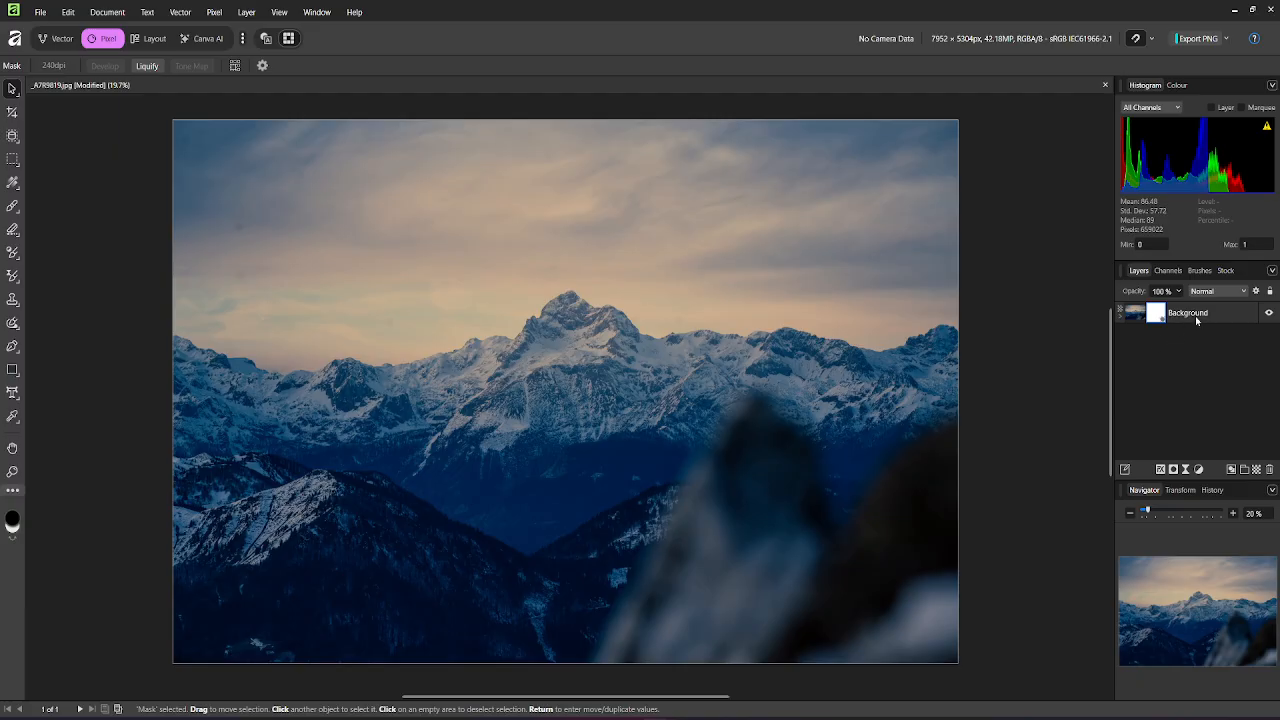
{"action": "left_click", "coordinate": [1143, 318]}
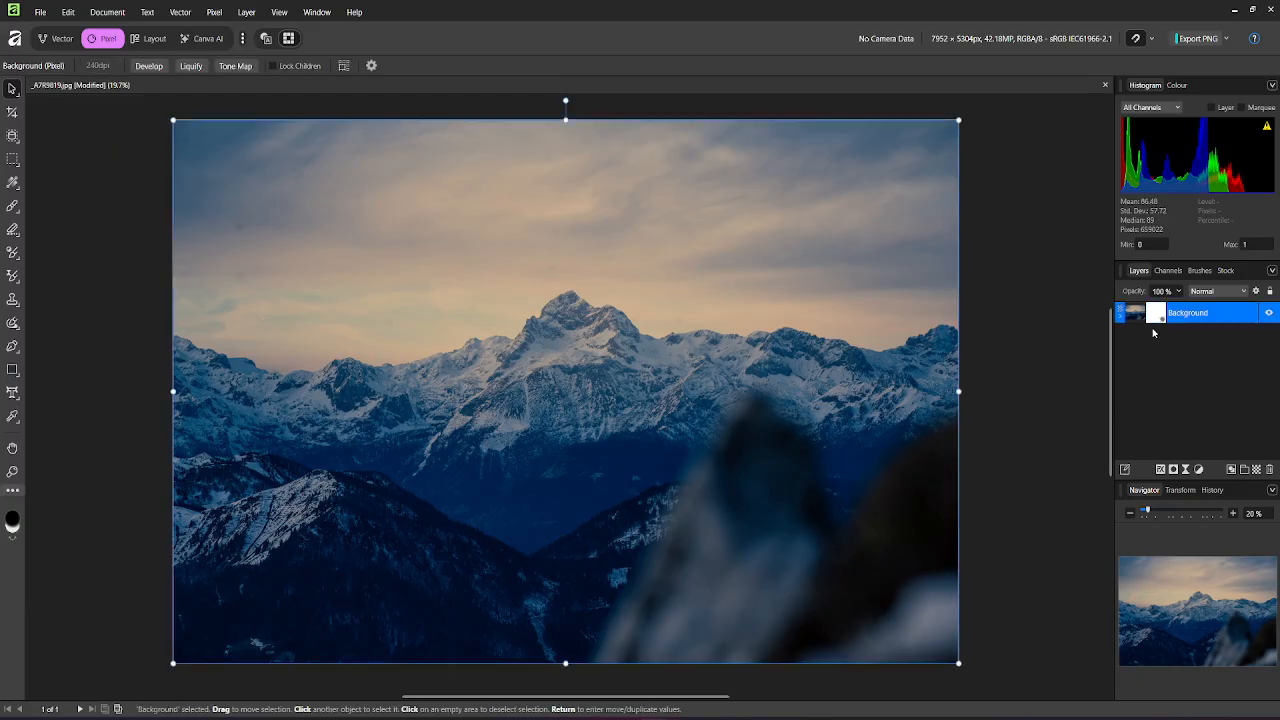
Step: Add a standalone mask layer above Background with no layer selected, and delete it
{"action": "left_click", "coordinate": [1185, 469]}
{"action": "left_click", "coordinate": [1160, 451]}
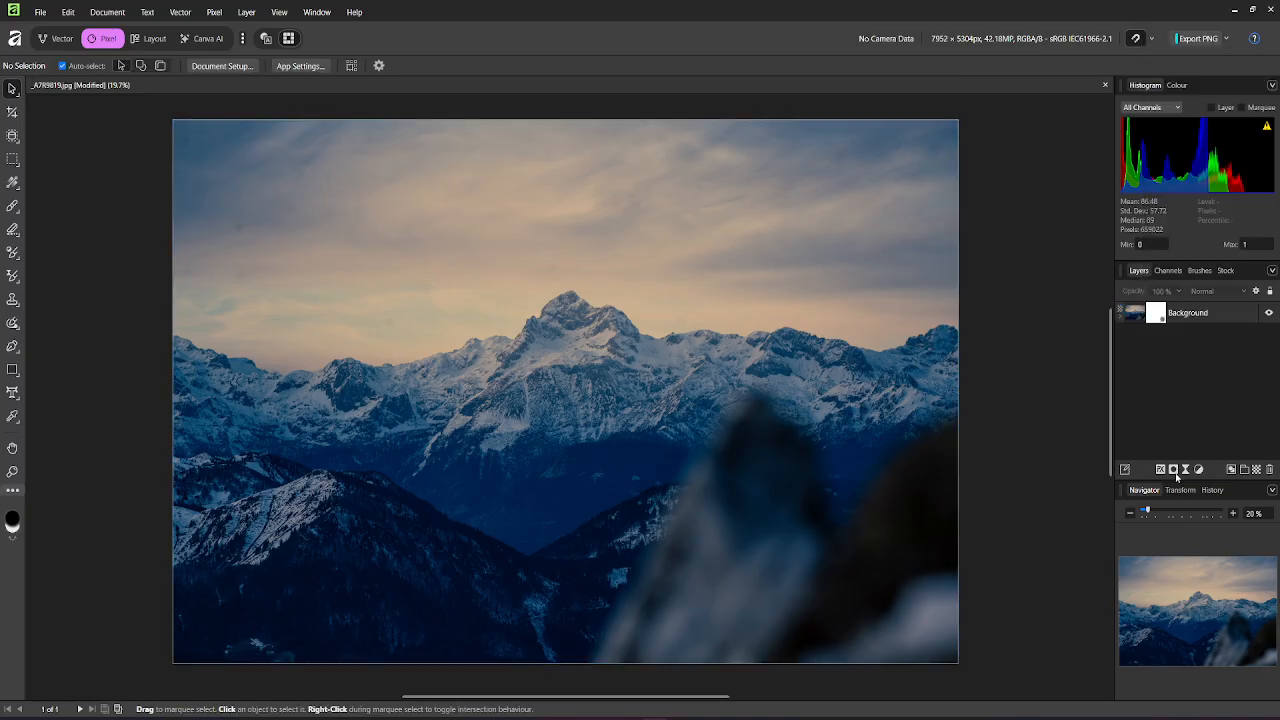
{"action": "left_click", "coordinate": [1174, 470]}
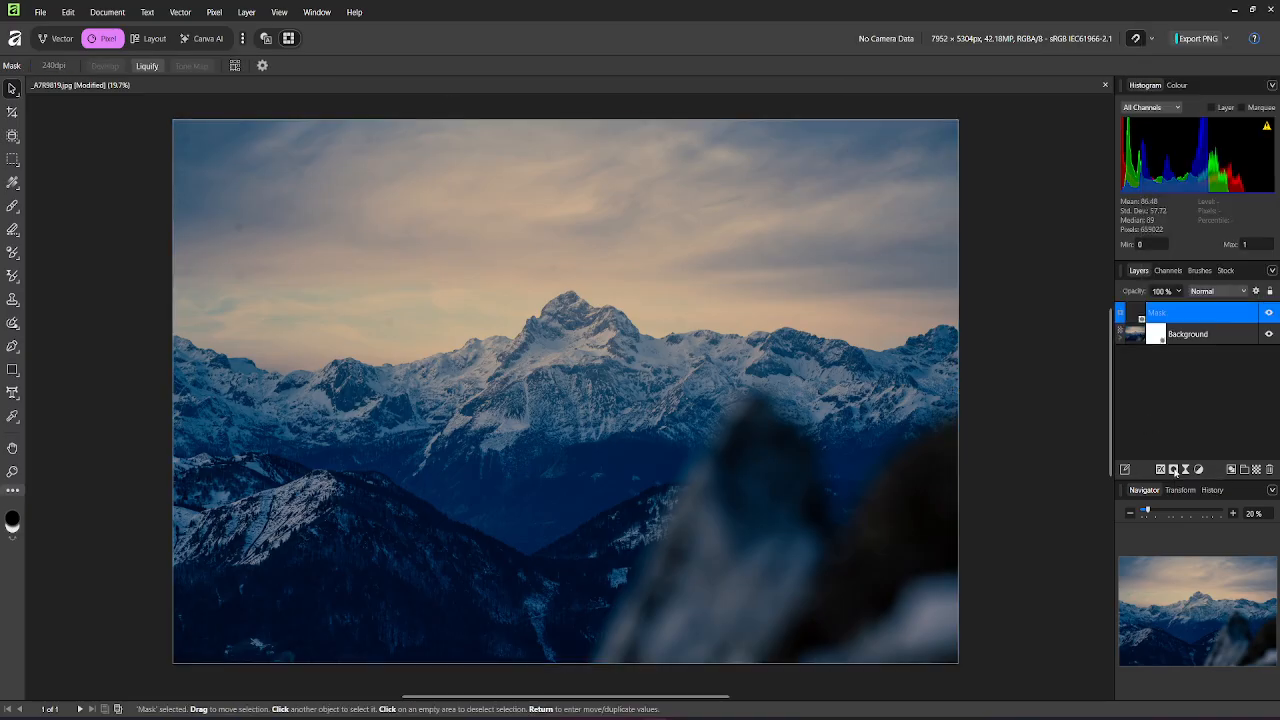
{"action": "double_click", "coordinate": [1170, 314]}
{"action": "left_click", "coordinate": [1139, 314]}
{"action": "key", "text": "Delete"}
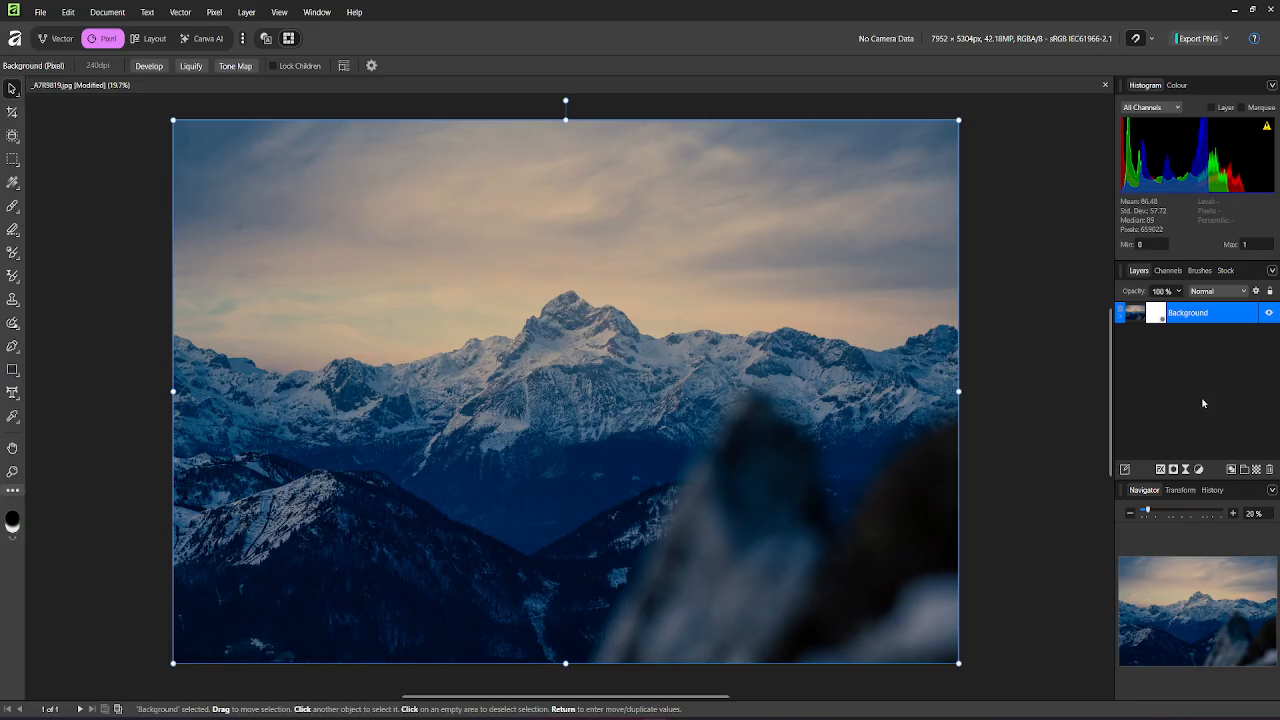
{"action": "left_click", "coordinate": [1205, 401]}
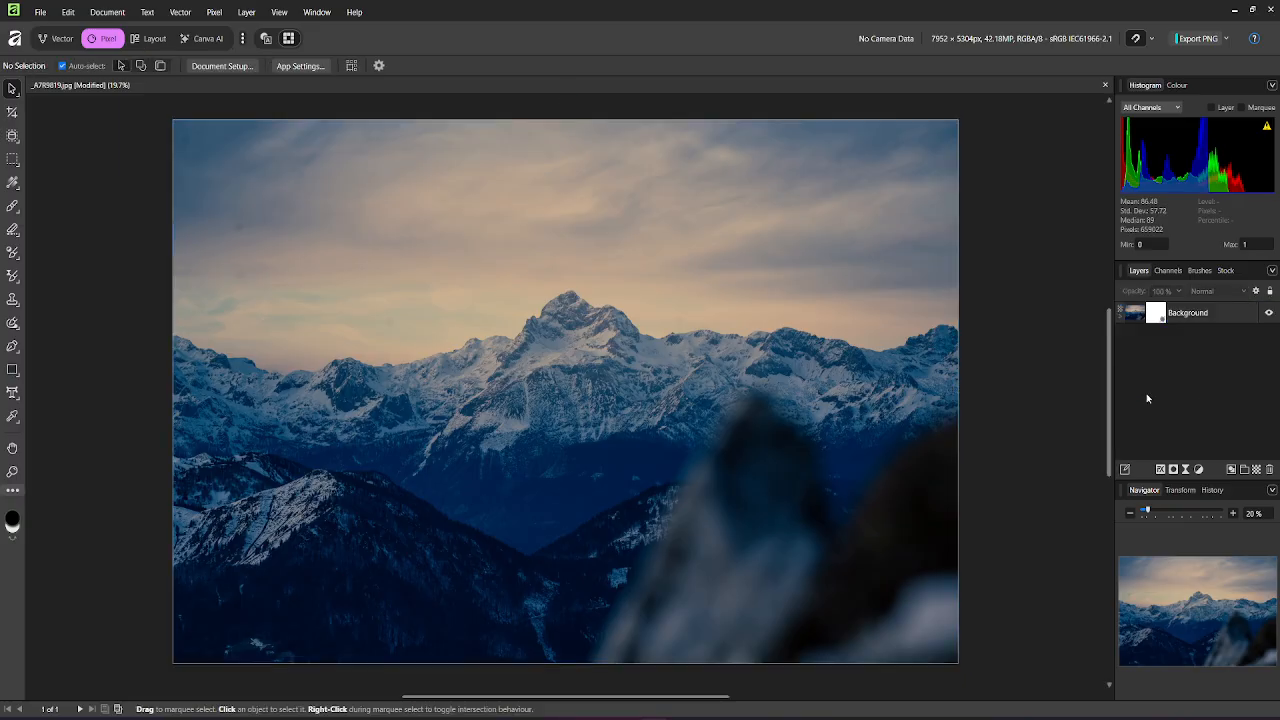
Step: Compare having the Background layer's image selected with having its mask selected
{"action": "left_click", "coordinate": [1139, 316]}
{"action": "left_click", "coordinate": [1156, 317]}
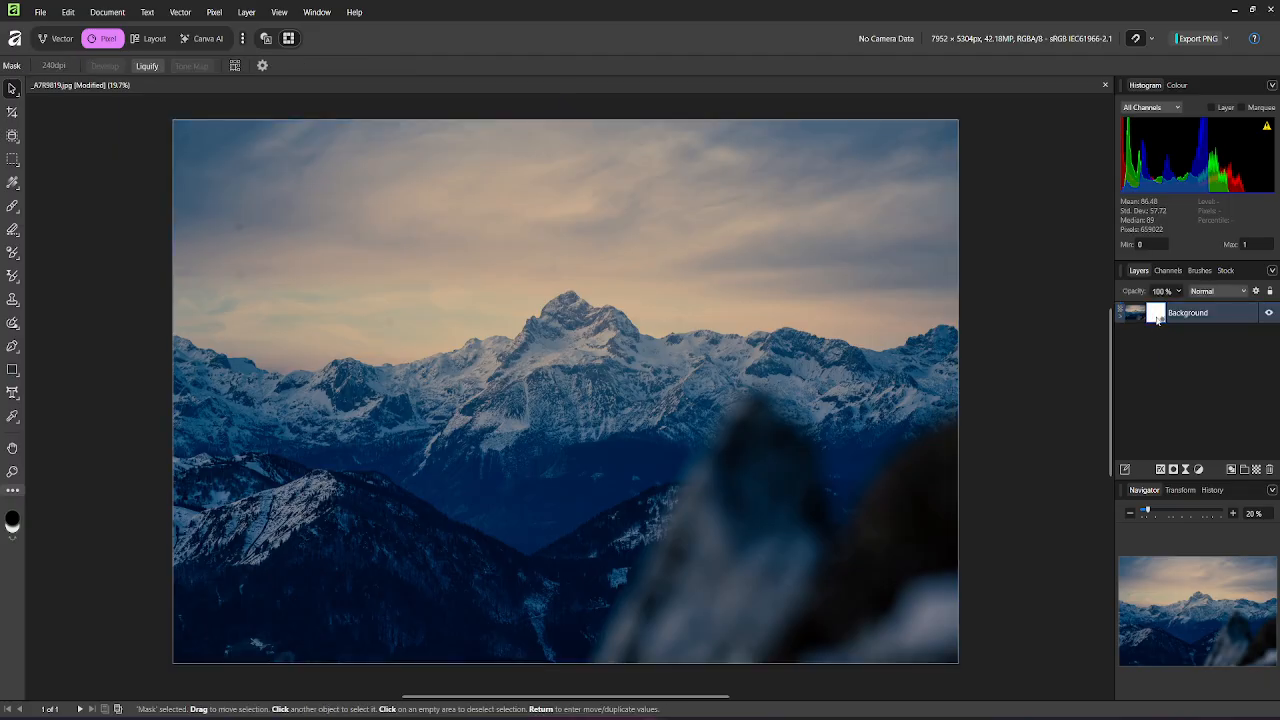
{"action": "left_click", "coordinate": [1138, 317]}
{"action": "left_click", "coordinate": [1156, 317]}
{"action": "left_click", "coordinate": [1138, 317]}
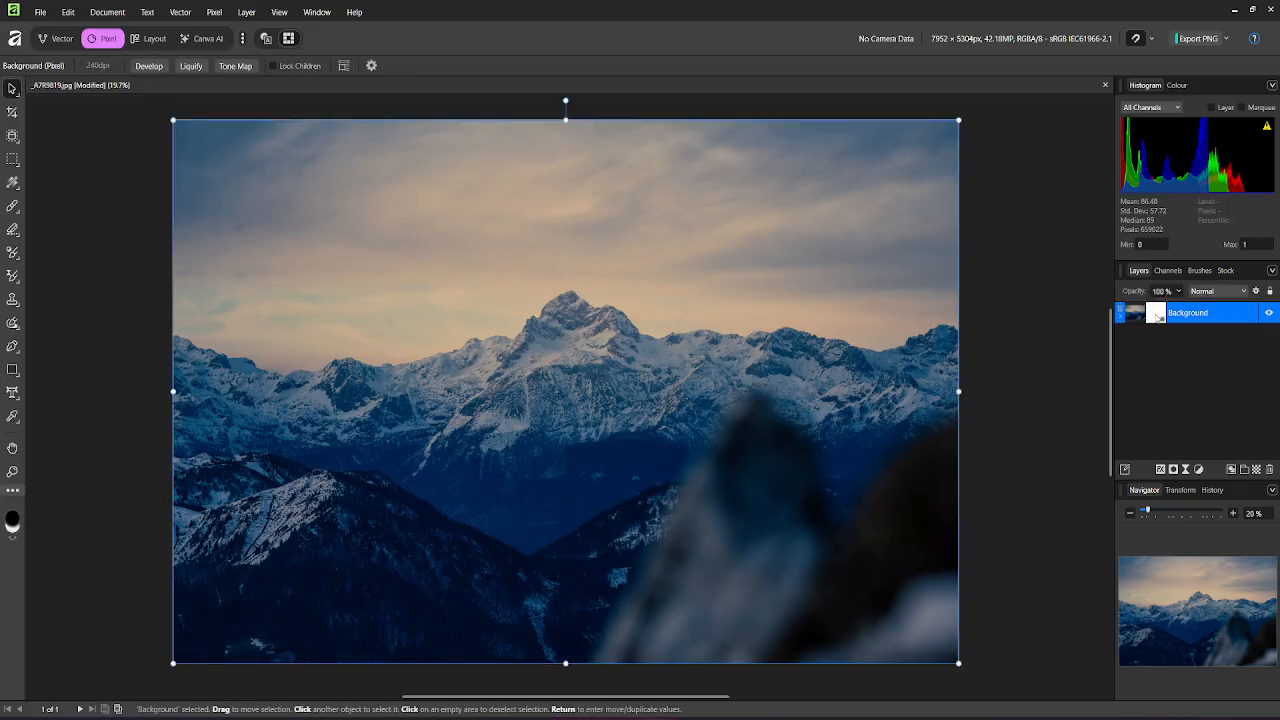
{"action": "left_click", "coordinate": [1156, 317]}
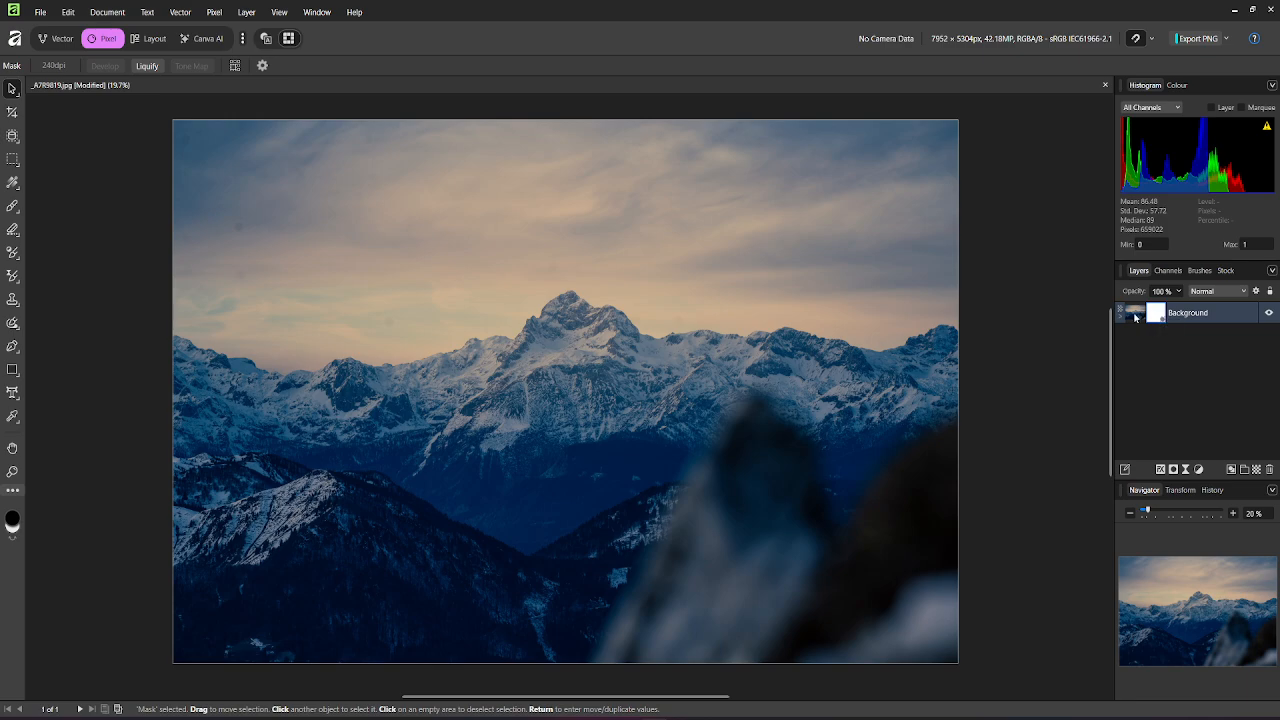
{"action": "left_click", "coordinate": [1138, 316]}
{"action": "left_click", "coordinate": [1156, 316]}
{"action": "left_click", "coordinate": [1140, 315]}
Step: Apply a vertical linear gradient to the Background layer's mask with the Fill Tool, fading out the bottom strip of the photo
{"action": "left_click", "coordinate": [1156, 315]}
{"action": "left_click", "coordinate": [13, 184]}
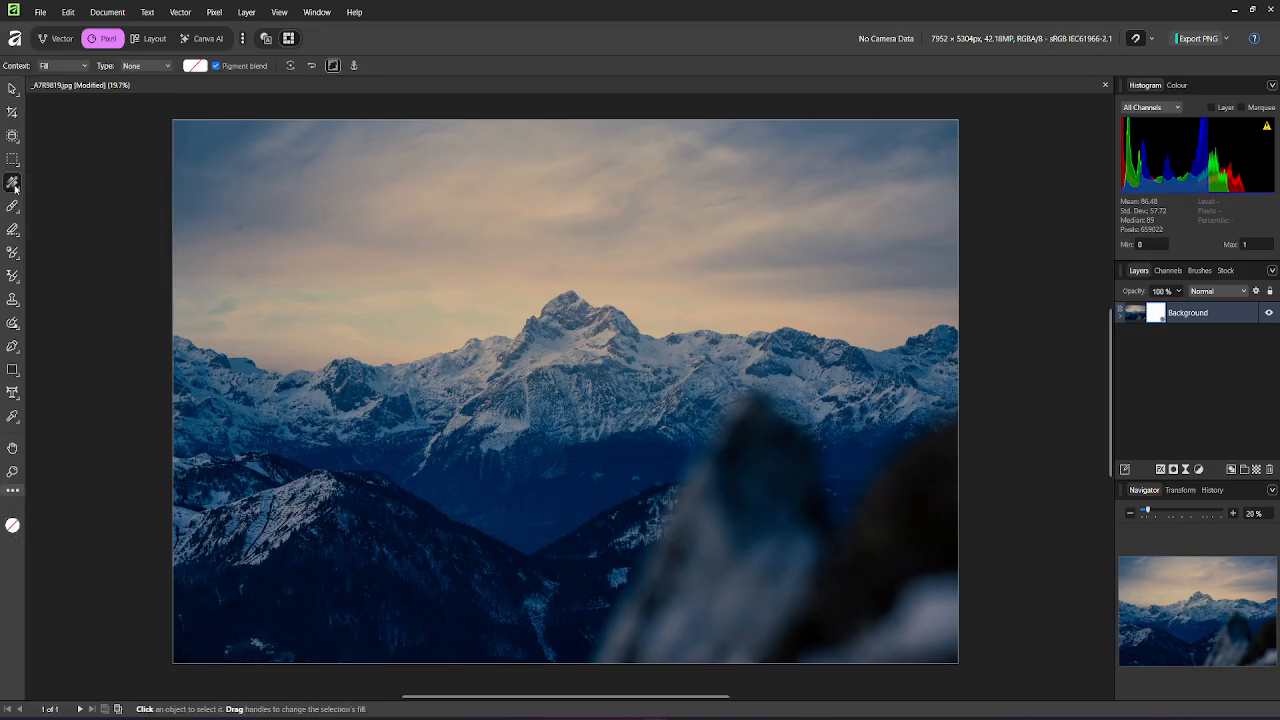
{"action": "left_click", "coordinate": [16, 190]}
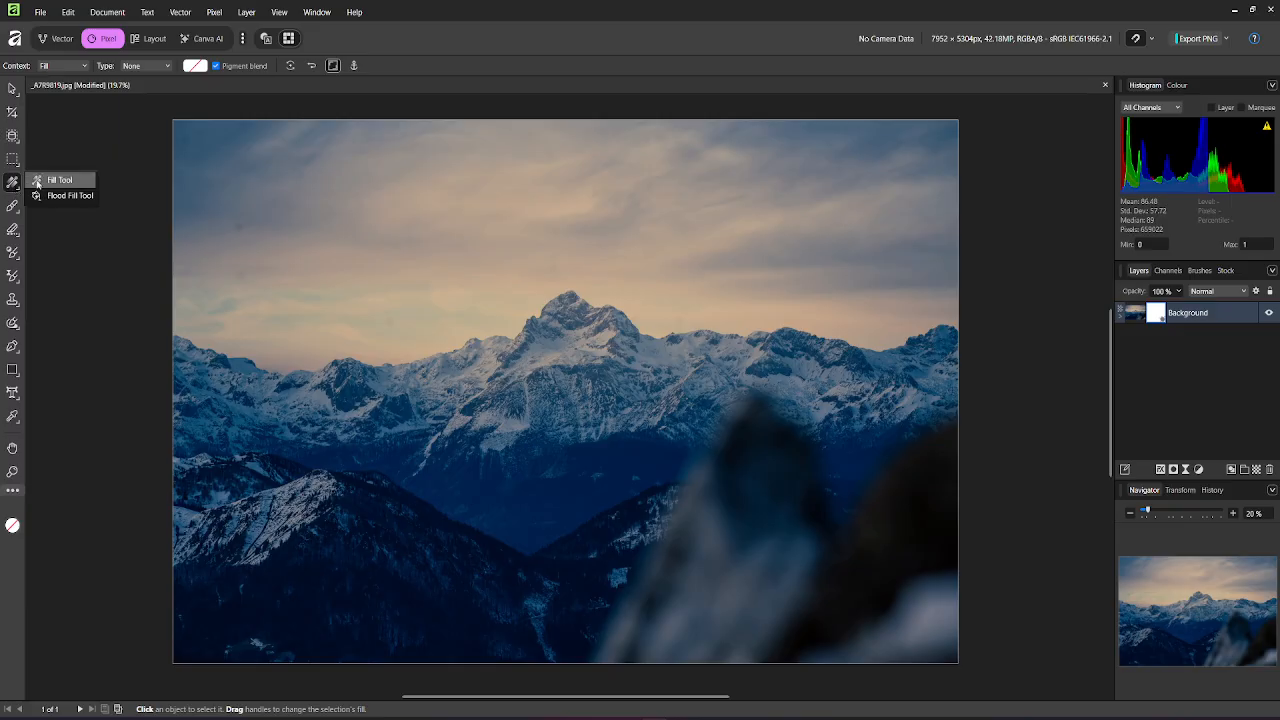
{"action": "left_click", "coordinate": [52, 180]}
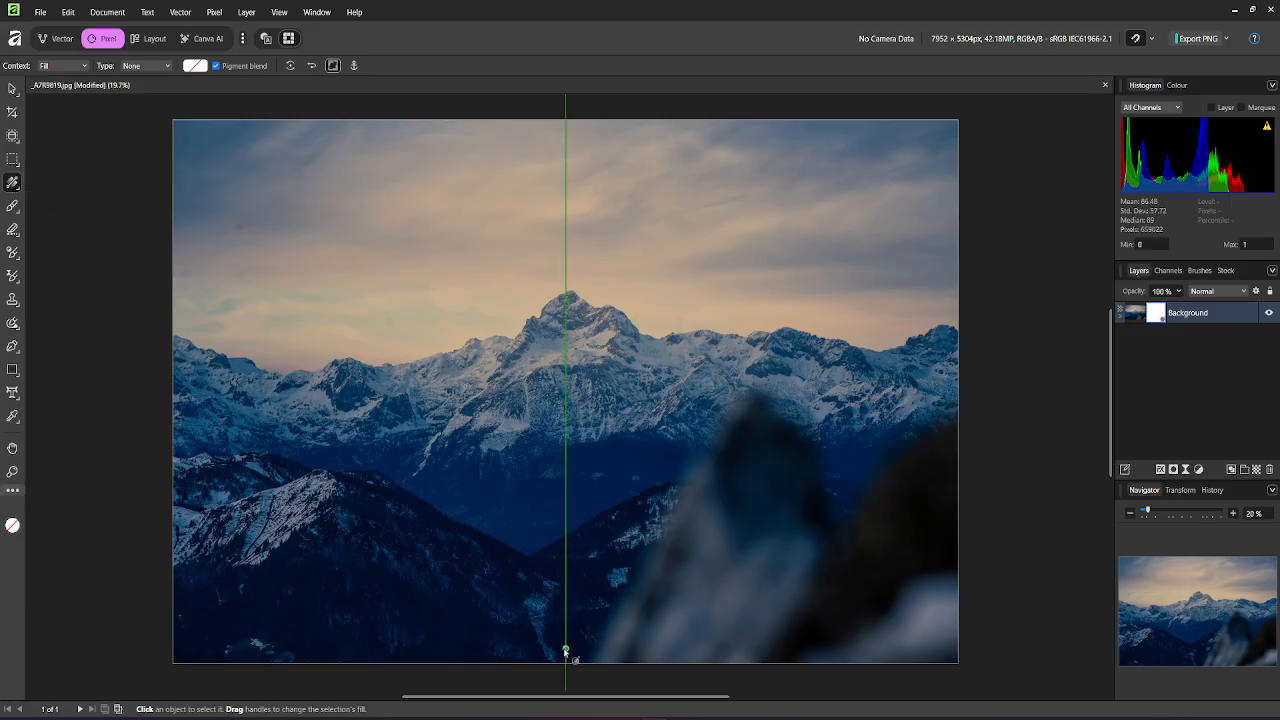
{"action": "left_click_drag", "start_coordinate": [576, 558], "coordinate": [574, 657]}
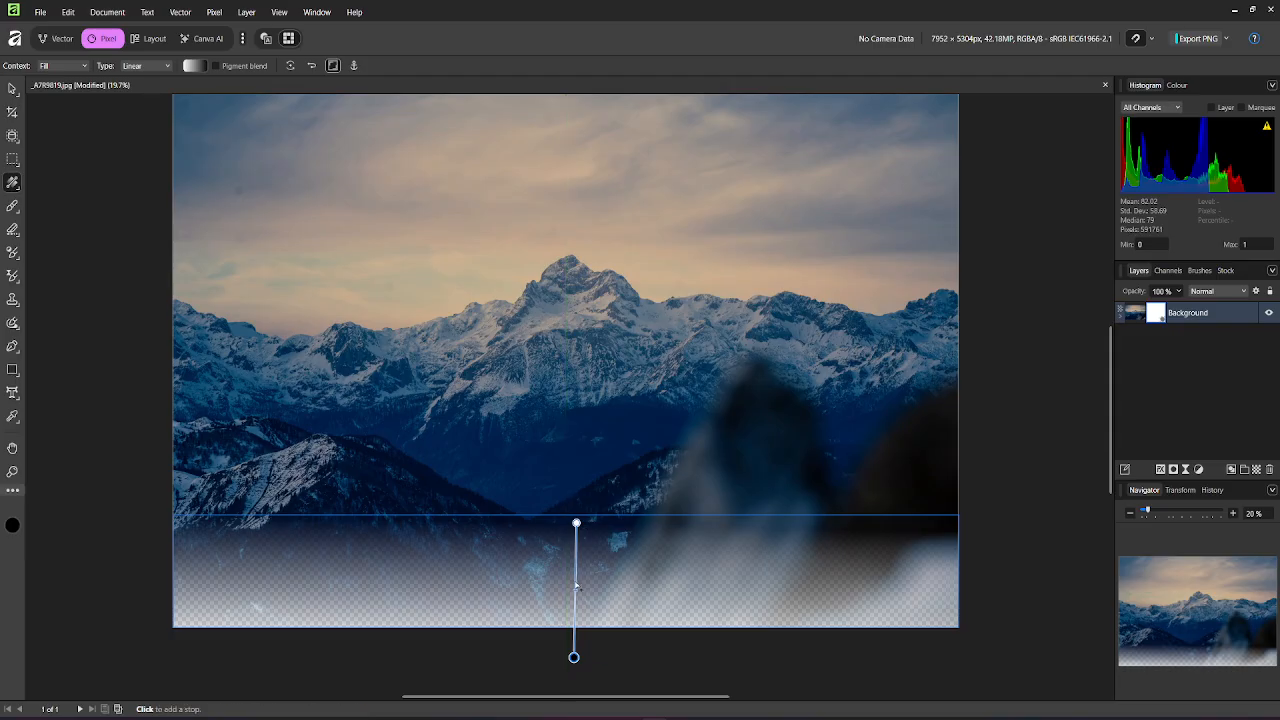
Step: Move the gradient mask up to the mountain ridge and stretch its lower edge down to the photo's bottom edge
{"action": "left_click", "coordinate": [12, 89]}
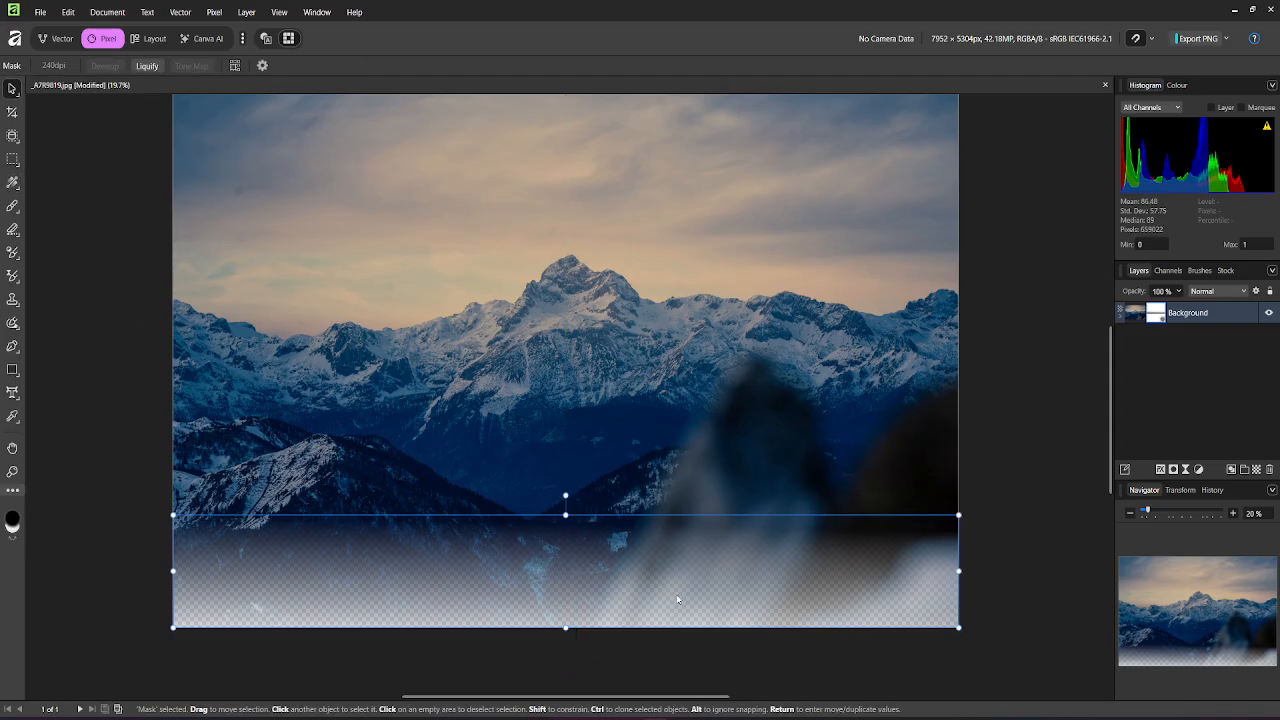
{"action": "left_click_drag", "start_coordinate": [574, 546], "coordinate": [582, 336]}
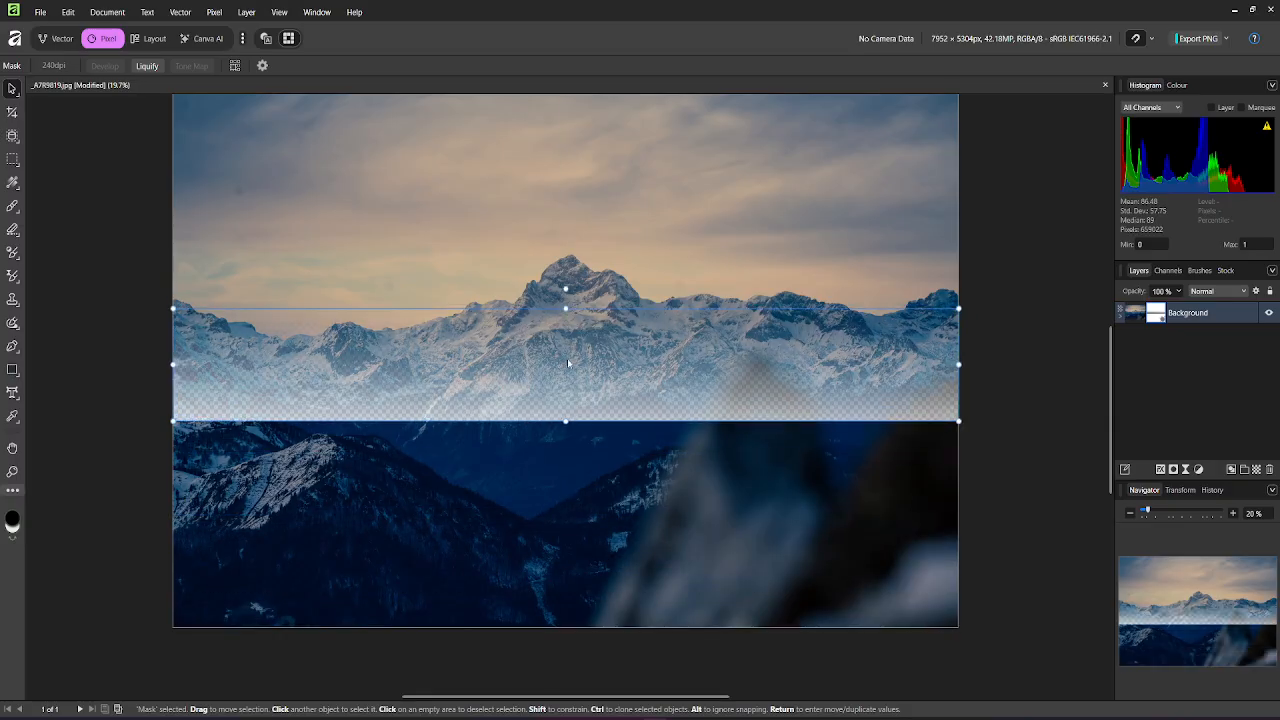
{"action": "left_click_drag", "start_coordinate": [566, 419], "coordinate": [566, 628]}
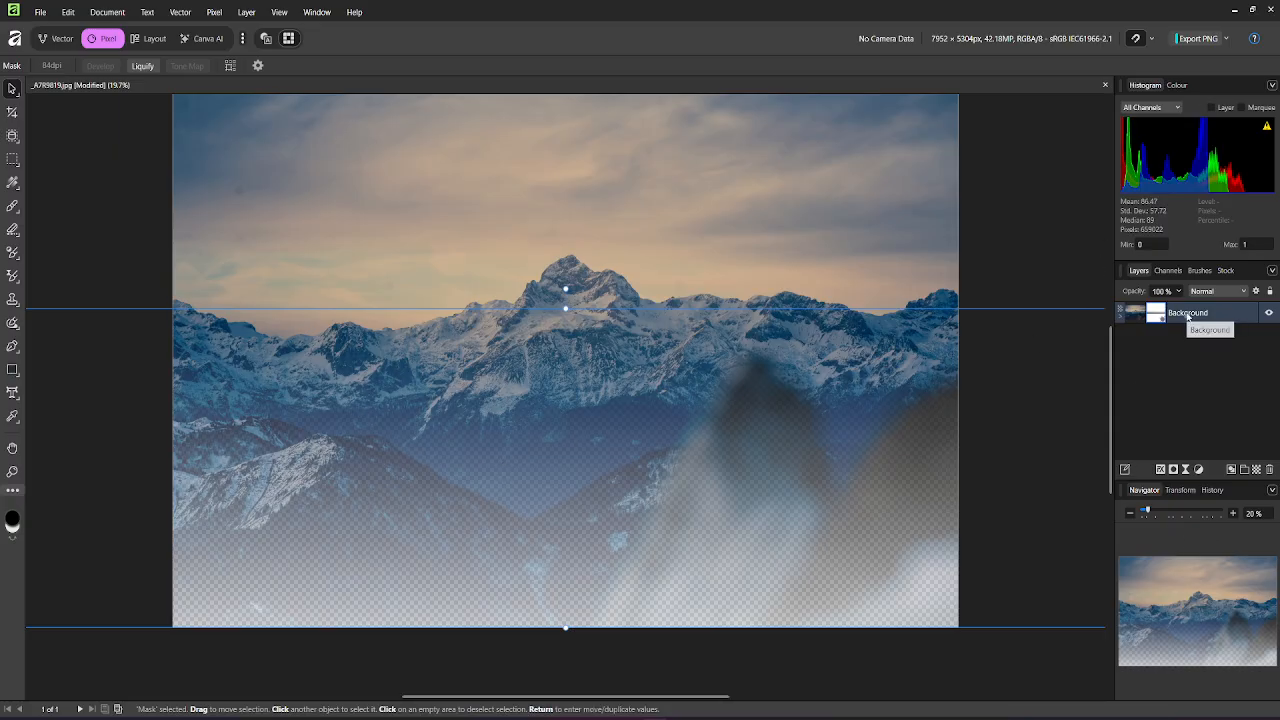
Step: Set the active colour to blue 0300FF on the colour wheel
{"action": "left_click", "coordinate": [1176, 85]}
{"action": "mouse_move", "coordinate": [1160, 180]}
{"action": "left_mouse_down"}
{"action": "mouse_move", "coordinate": [1167, 137]}
{"action": "mouse_move", "coordinate": [1156, 162]}
{"action": "mouse_move", "coordinate": [1173, 207]}
{"action": "mouse_move", "coordinate": [1233, 183]}
{"action": "mouse_move", "coordinate": [1215, 129]}
{"action": "mouse_move", "coordinate": [1170, 200]}
{"action": "mouse_move", "coordinate": [1157, 157]}
{"action": "left_mouse_up"}
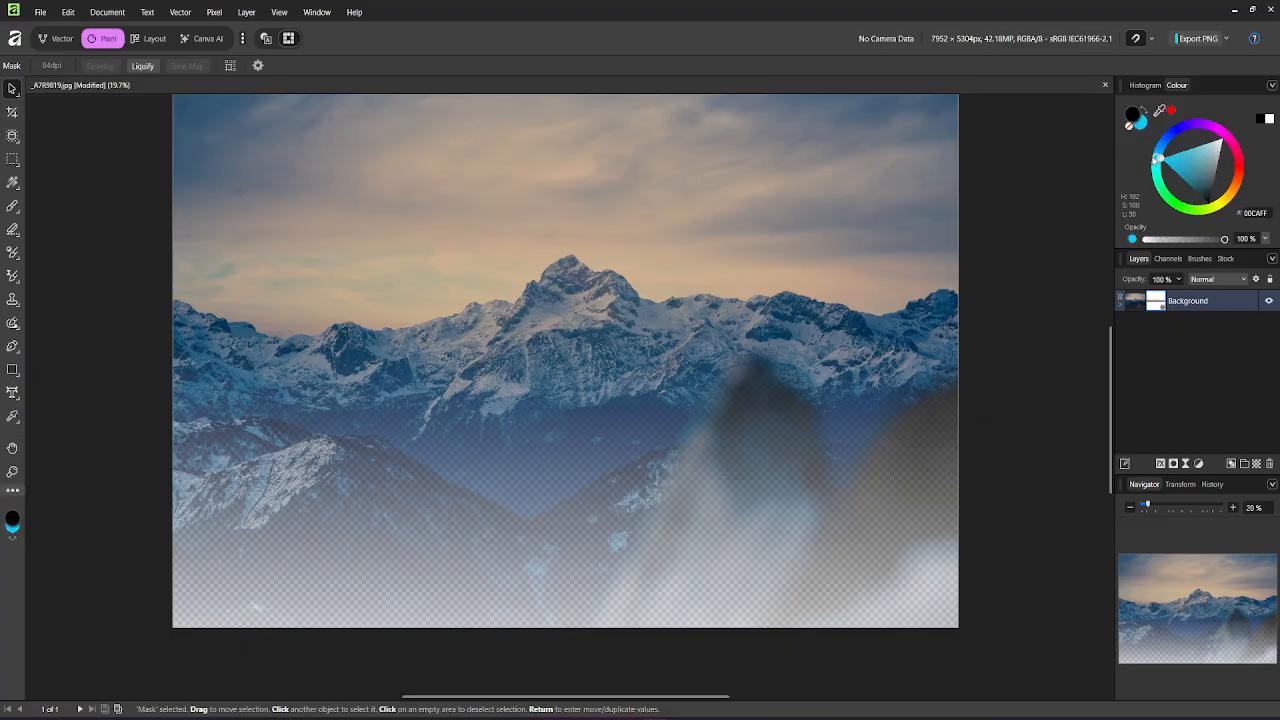
{"action": "left_click", "coordinate": [1138, 114]}
{"action": "left_click", "coordinate": [1144, 112]}
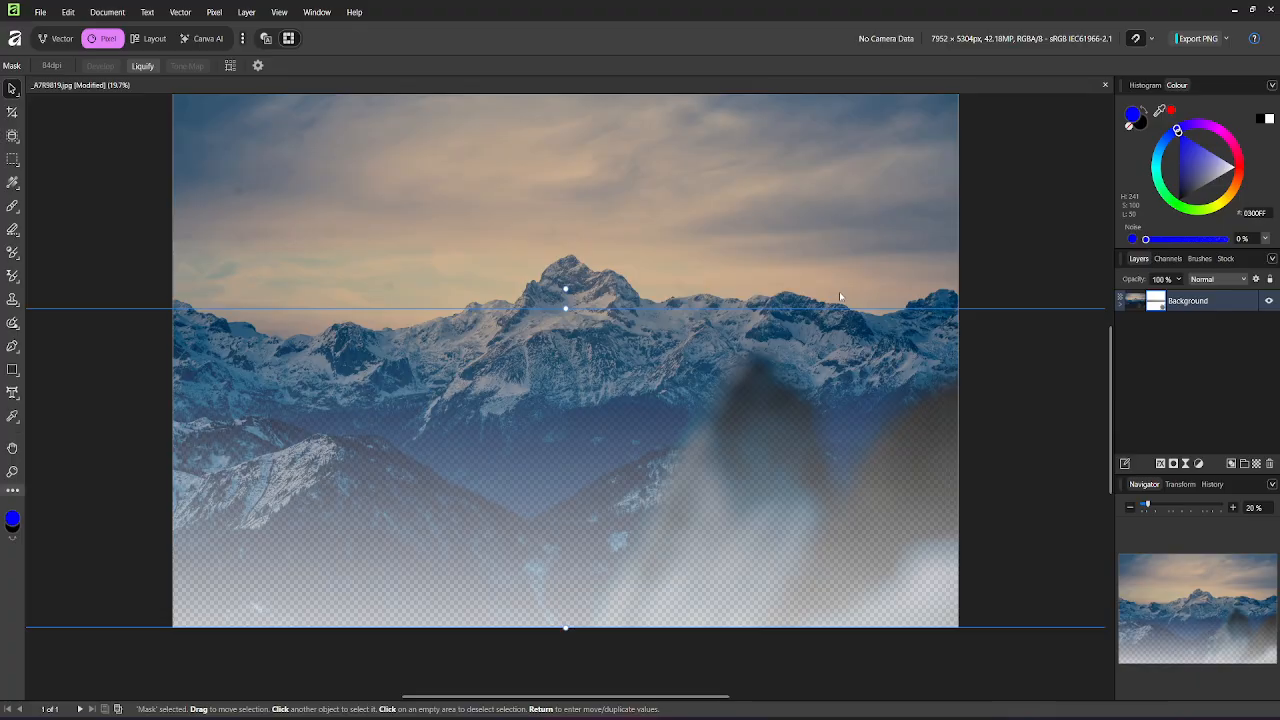
Step: Add a new pixel layer beneath the Background layer and fill it with solid pale green B4CEC5
{"action": "left_click", "coordinate": [1257, 464]}
{"action": "left_click_drag", "start_coordinate": [1190, 305], "coordinate": [1205, 385]}
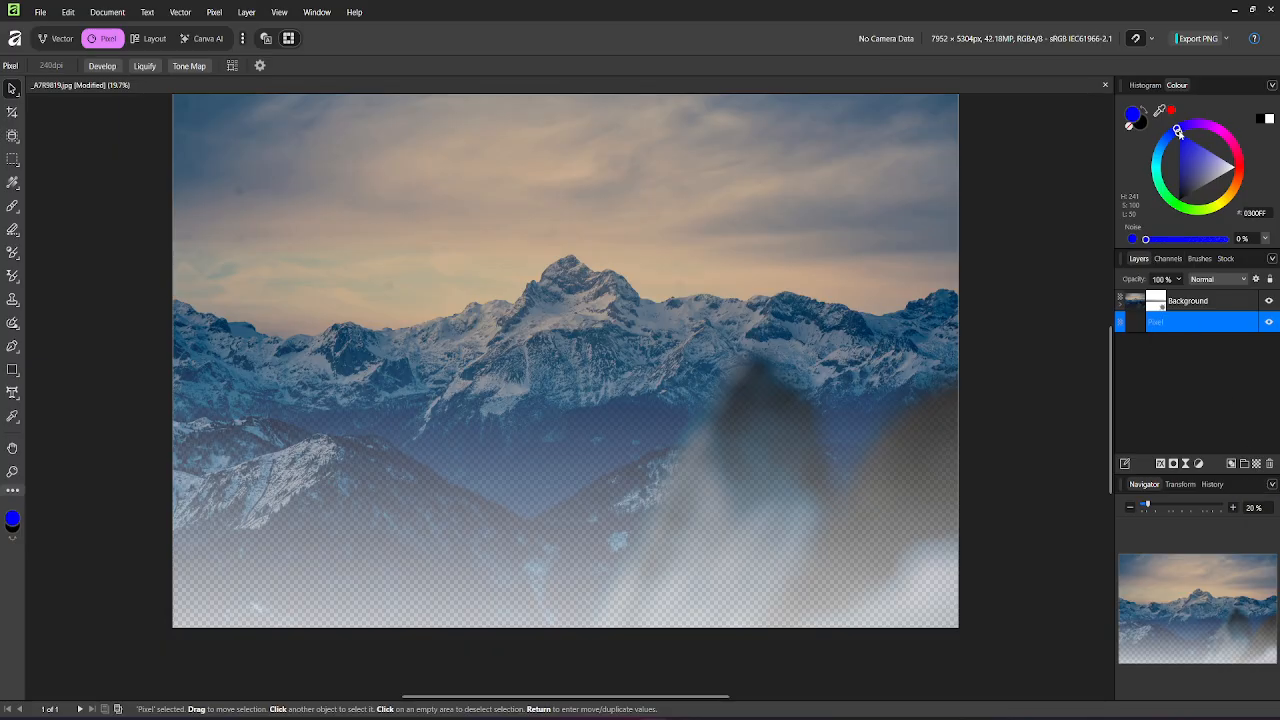
{"action": "left_click_drag", "start_coordinate": [1178, 130], "coordinate": [1183, 145]}
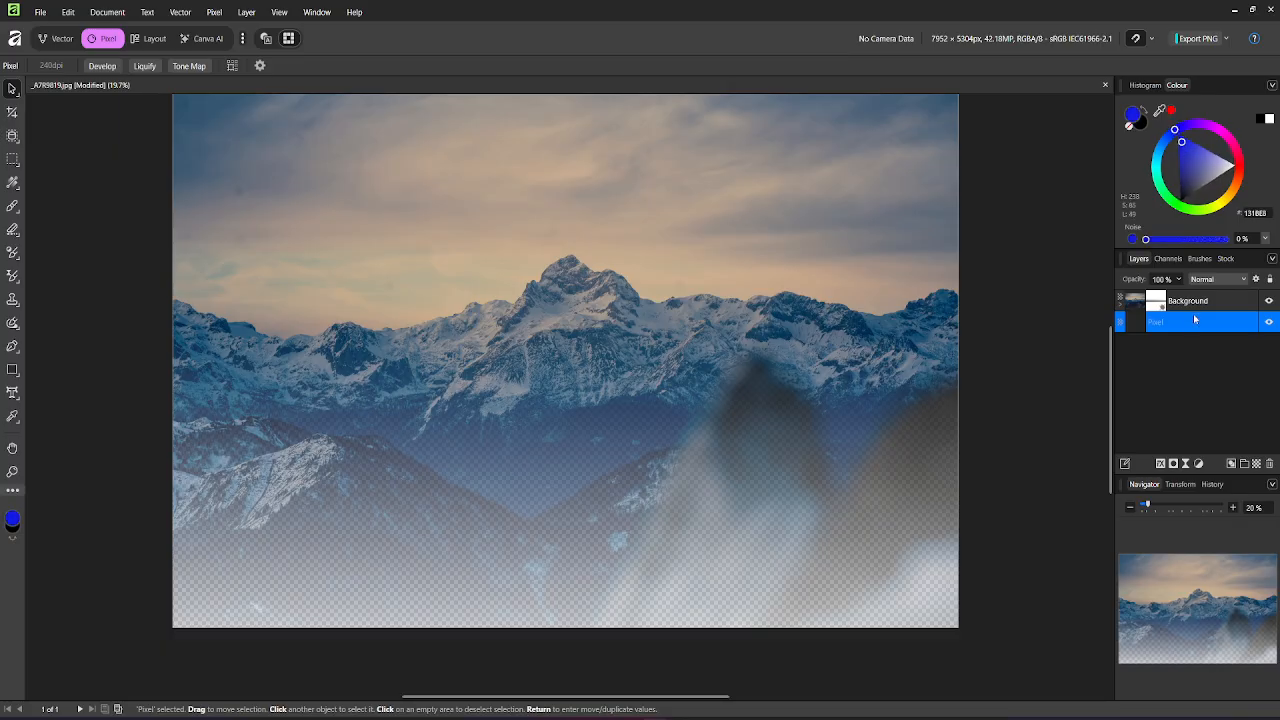
{"action": "left_click", "coordinate": [1149, 378]}
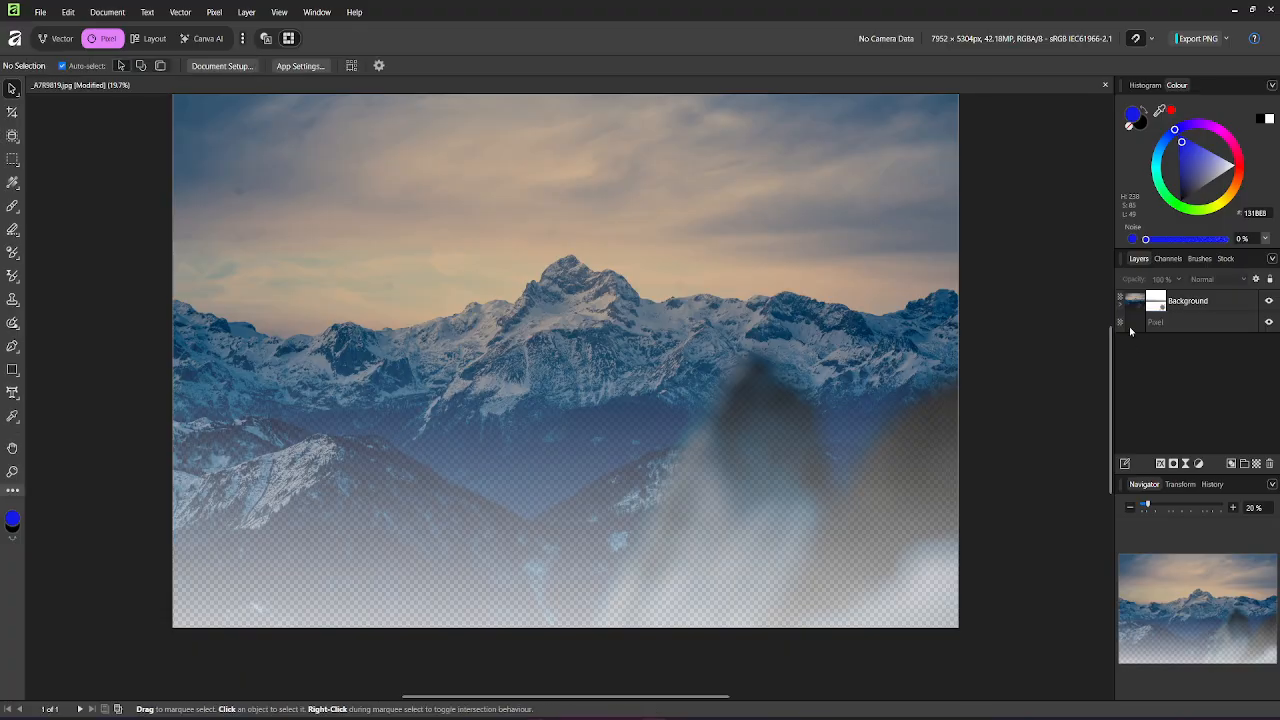
{"action": "left_click", "coordinate": [1141, 325]}
{"action": "mouse_move", "coordinate": [1173, 131]}
{"action": "left_mouse_down"}
{"action": "mouse_move", "coordinate": [1172, 146]}
{"action": "mouse_move", "coordinate": [1188, 128]}
{"action": "left_mouse_up"}
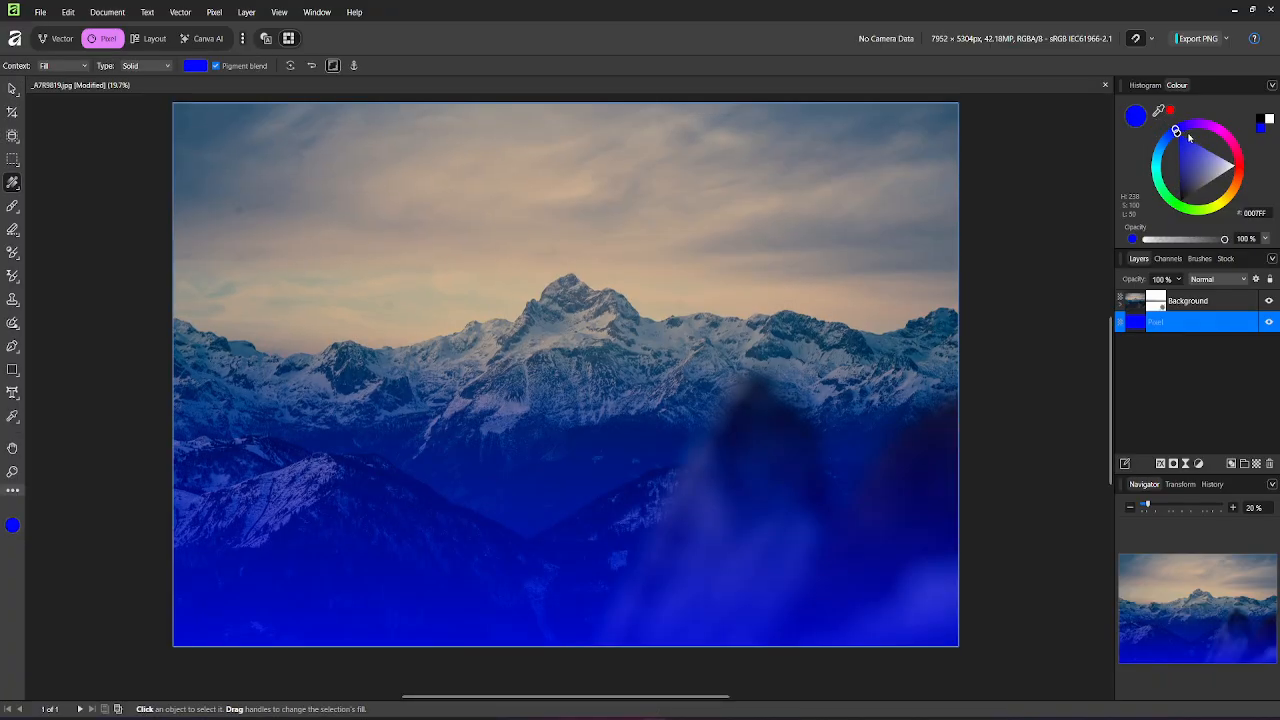
{"action": "mouse_move", "coordinate": [1189, 137]}
{"action": "left_mouse_down"}
{"action": "mouse_move", "coordinate": [1220, 129]}
{"action": "mouse_move", "coordinate": [1238, 181]}
{"action": "mouse_move", "coordinate": [1177, 200]}
{"action": "mouse_move", "coordinate": [1159, 157]}
{"action": "mouse_move", "coordinate": [1197, 126]}
{"action": "mouse_move", "coordinate": [1235, 157]}
{"action": "mouse_move", "coordinate": [1188, 187]}
{"action": "mouse_move", "coordinate": [1240, 165]}
{"action": "mouse_move", "coordinate": [1218, 204]}
{"action": "mouse_move", "coordinate": [1162, 160]}
{"action": "mouse_move", "coordinate": [1205, 123]}
{"action": "mouse_move", "coordinate": [1240, 168]}
{"action": "mouse_move", "coordinate": [1217, 204]}
{"action": "mouse_move", "coordinate": [1158, 182]}
{"action": "left_mouse_up"}
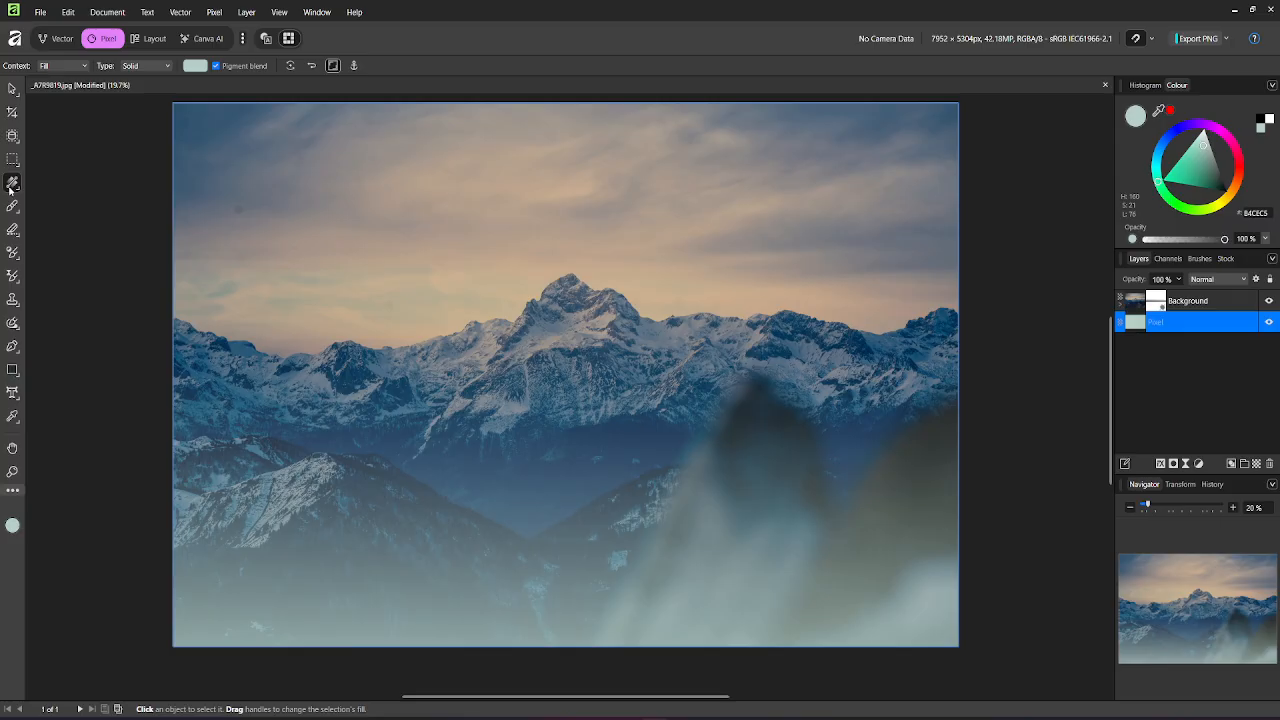
Step: Try an elliptical gradient fill on the Pixel layer, adjust its handles, and undo it
{"action": "left_click", "coordinate": [164, 68]}
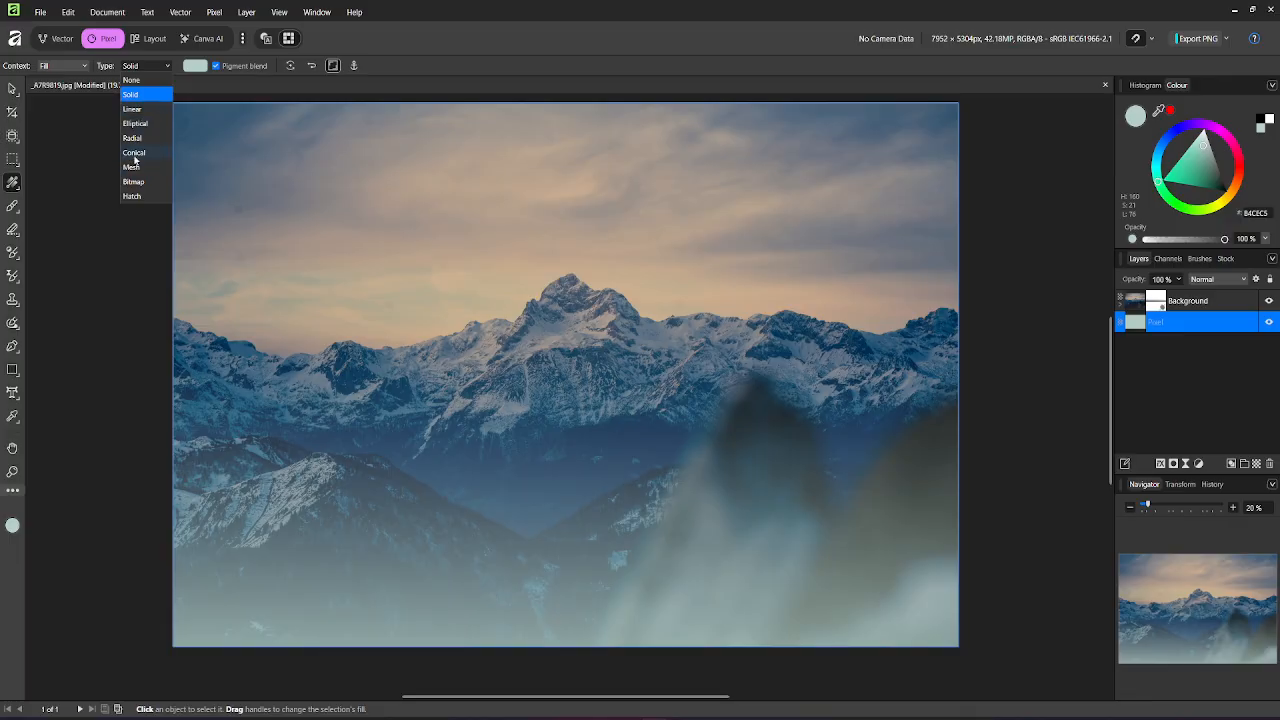
{"action": "left_click", "coordinate": [136, 124]}
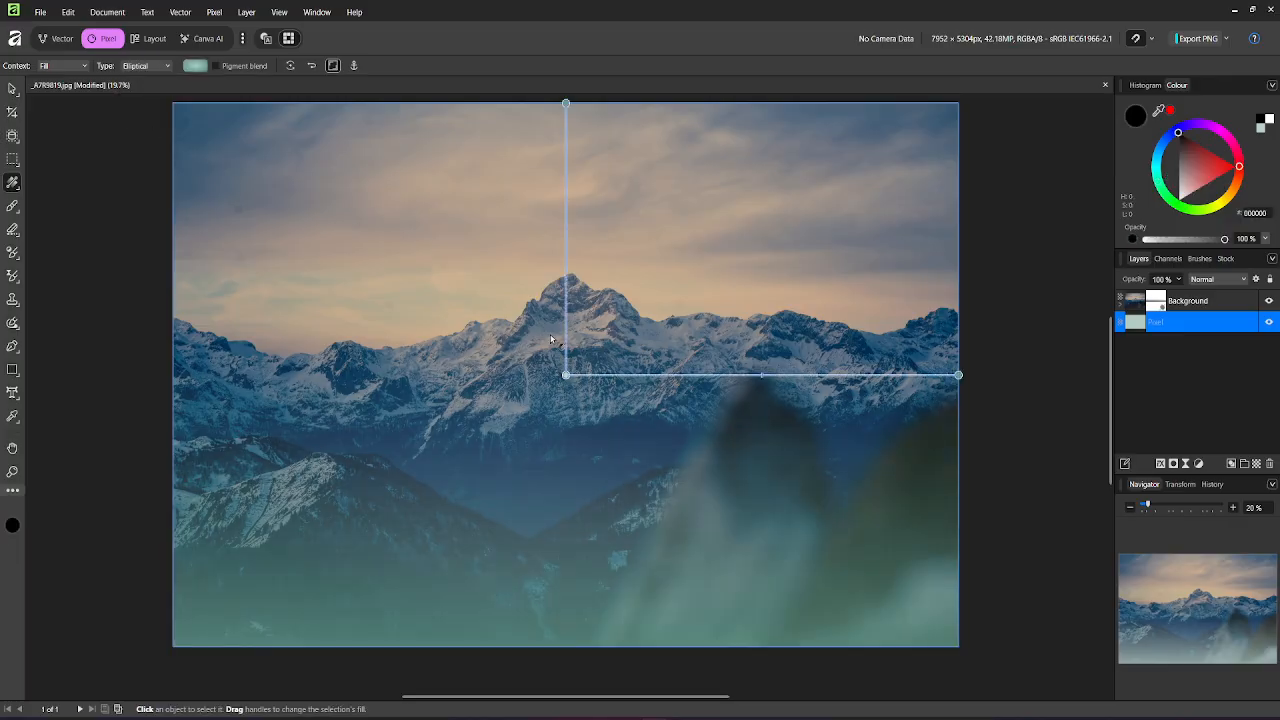
{"action": "left_click_drag", "start_coordinate": [548, 330], "coordinate": [628, 547]}
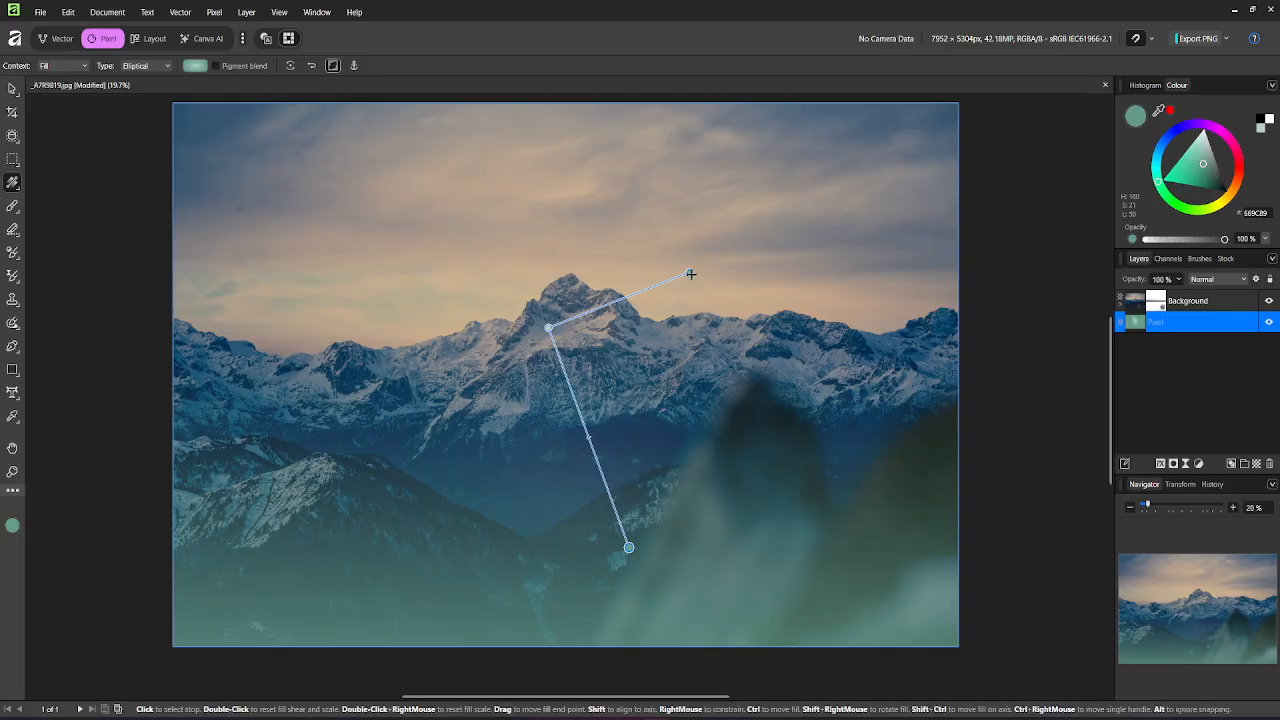
{"action": "left_click_drag", "start_coordinate": [689, 270], "coordinate": [724, 197]}
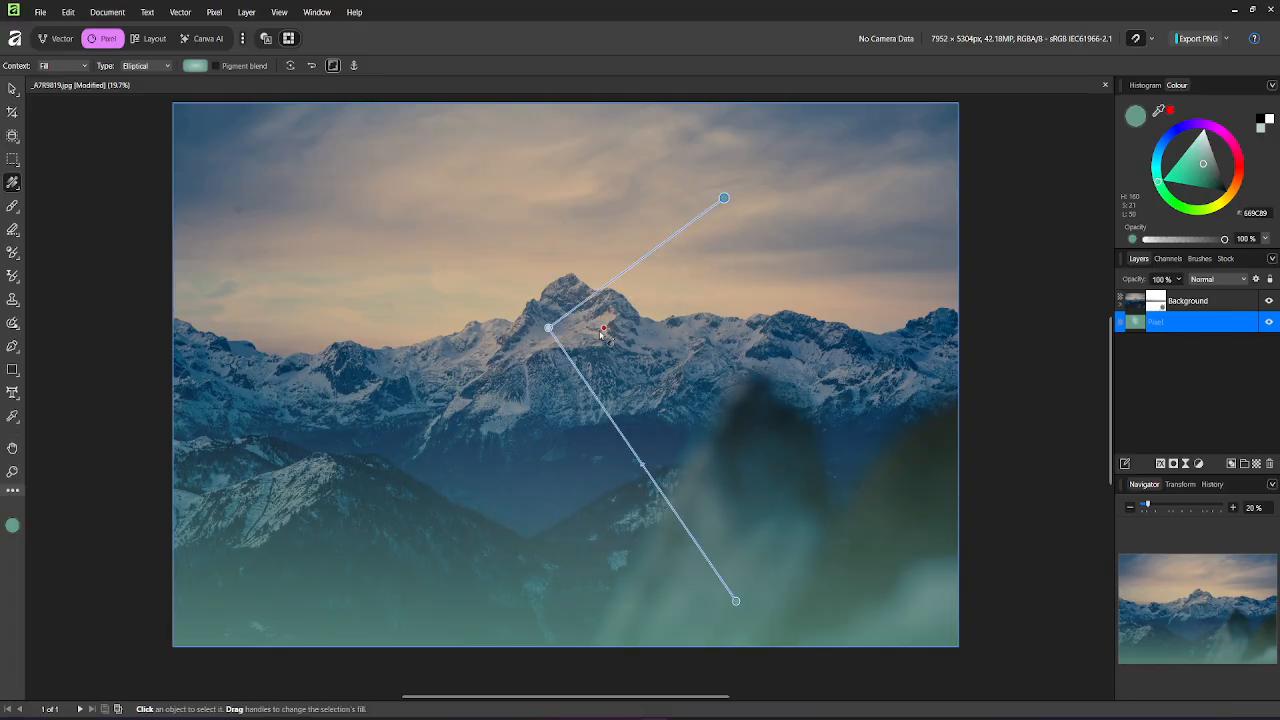
{"action": "key", "text": "ctrl+z"}
{"action": "key", "text": "ctrl+z"}
{"action": "key", "text": "ctrl+z"}
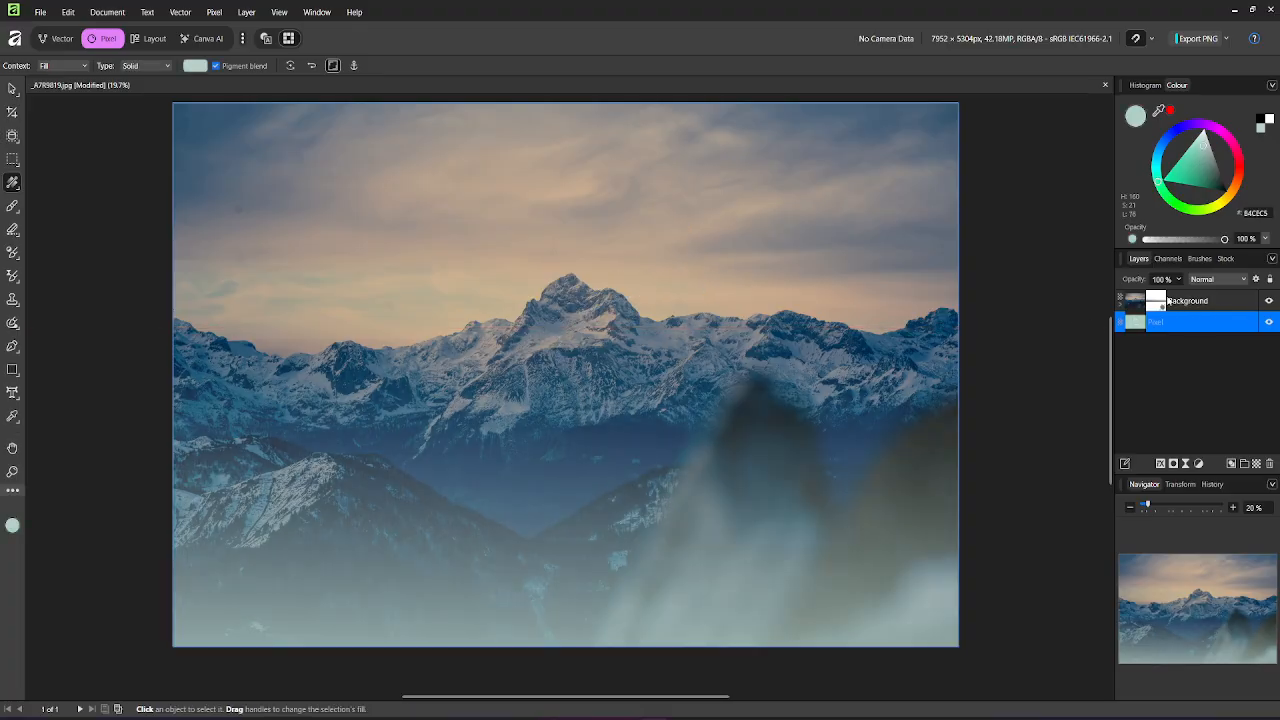
Step: Apply an elliptical gradient to the Background layer's mask, starting beside the main peak and extending towards the lower valley
{"action": "left_click", "coordinate": [1158, 305]}
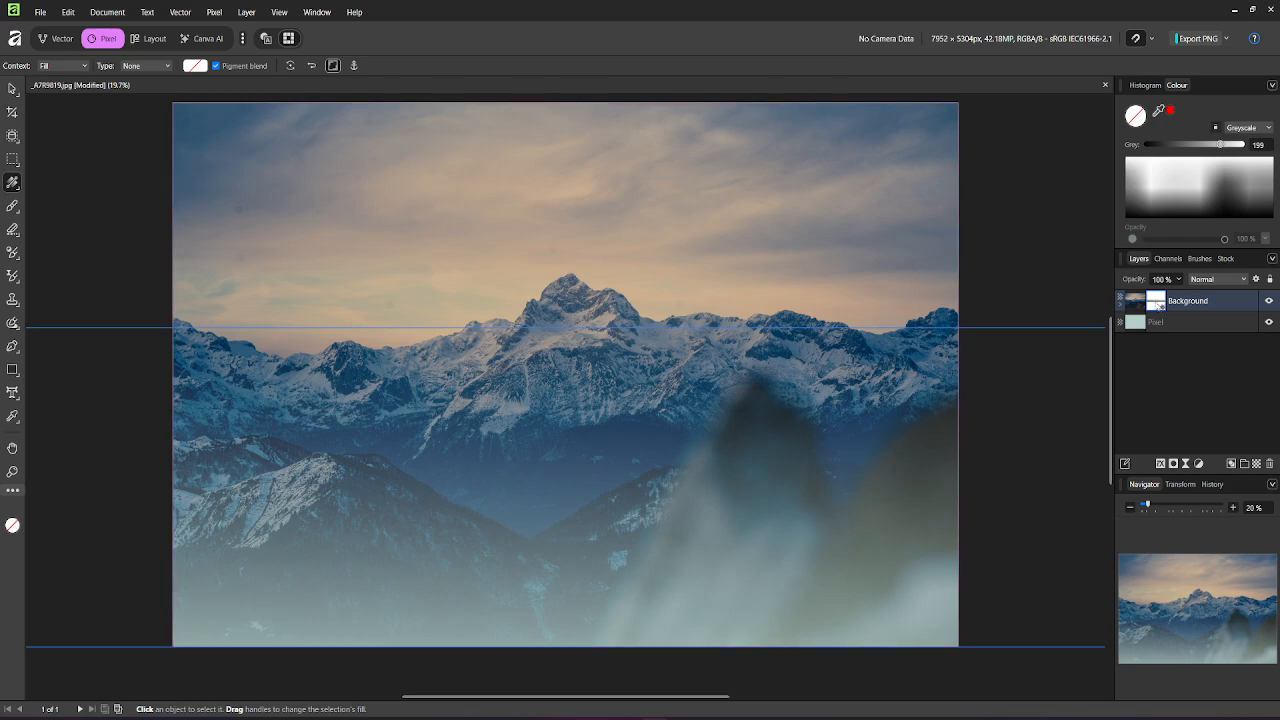
{"action": "left_click", "coordinate": [166, 66]}
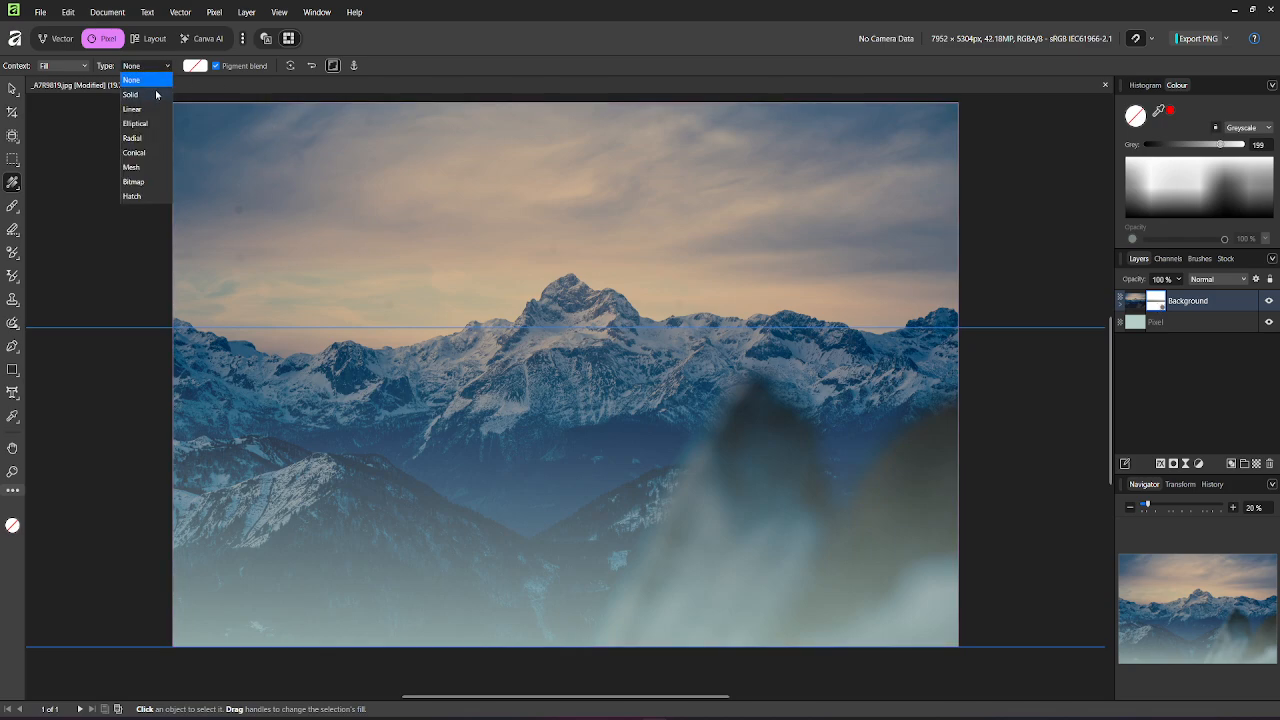
{"action": "left_click", "coordinate": [151, 120]}
{"action": "left_click_drag", "start_coordinate": [481, 296], "coordinate": [606, 553]}
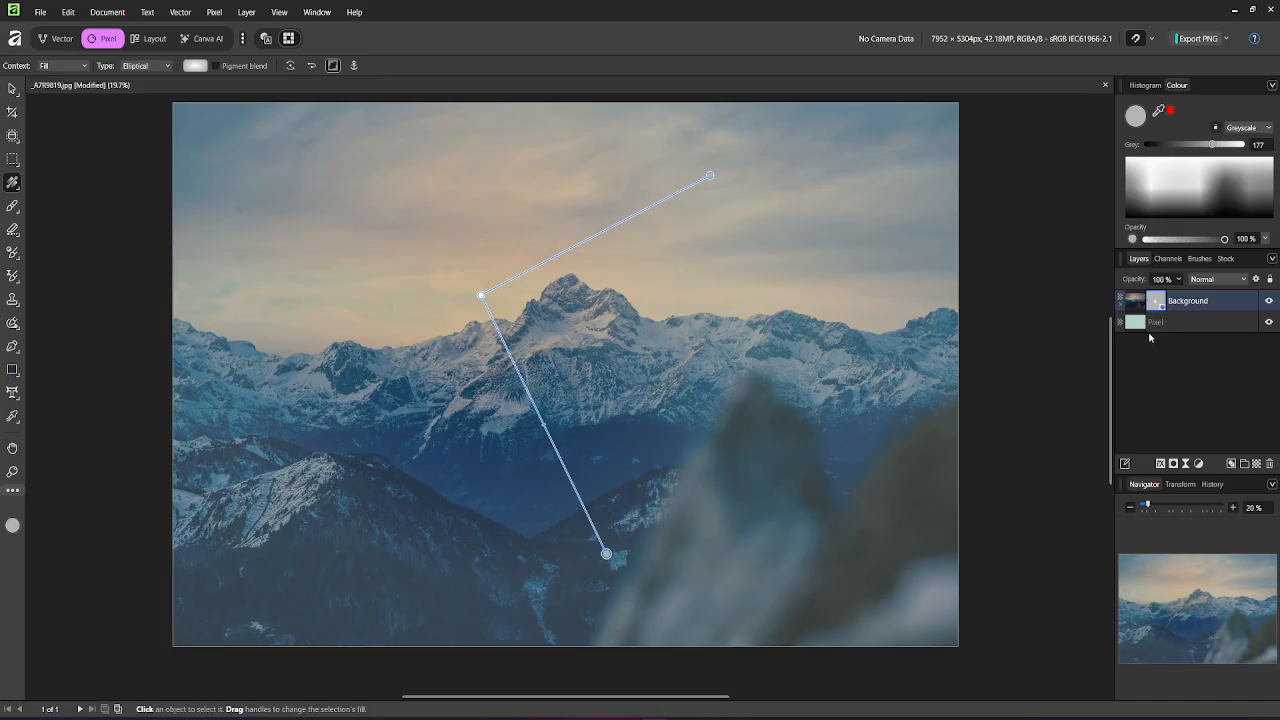
Step: Change the Pixel layer's colour to bright green 0BFF00
{"action": "left_click", "coordinate": [1146, 326]}
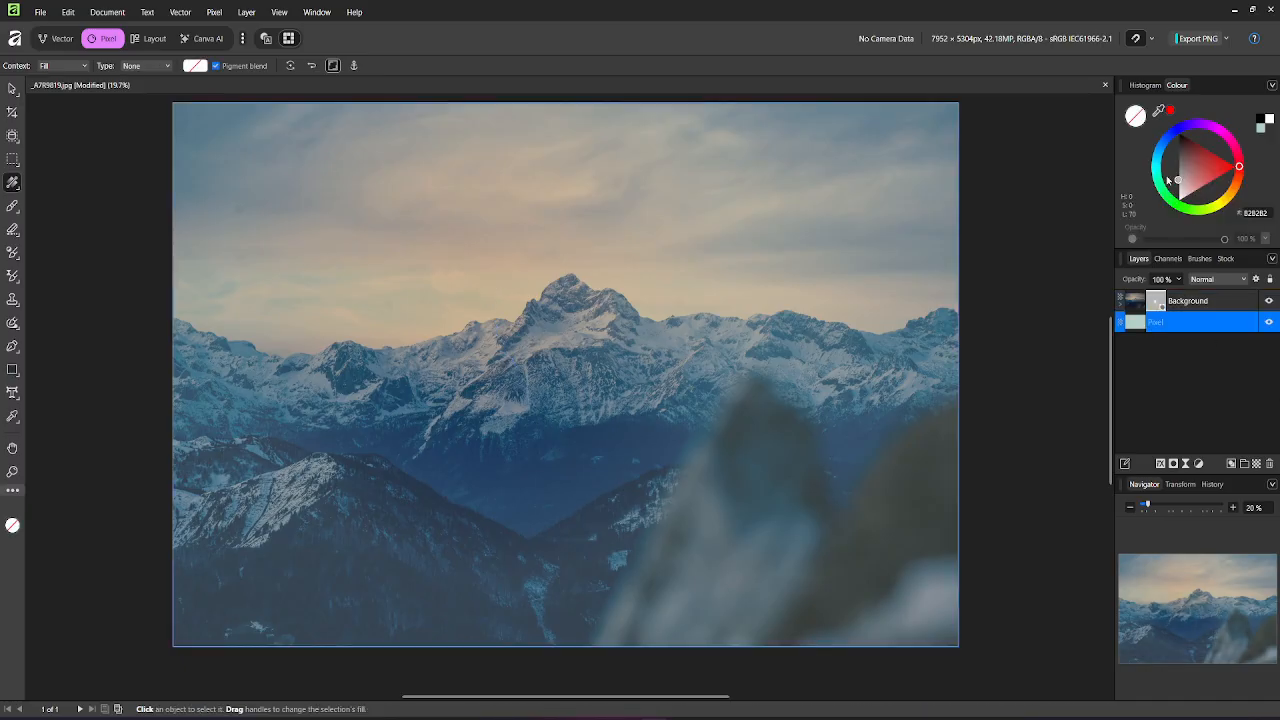
{"action": "left_click_drag", "start_coordinate": [1168, 180], "coordinate": [1180, 205]}
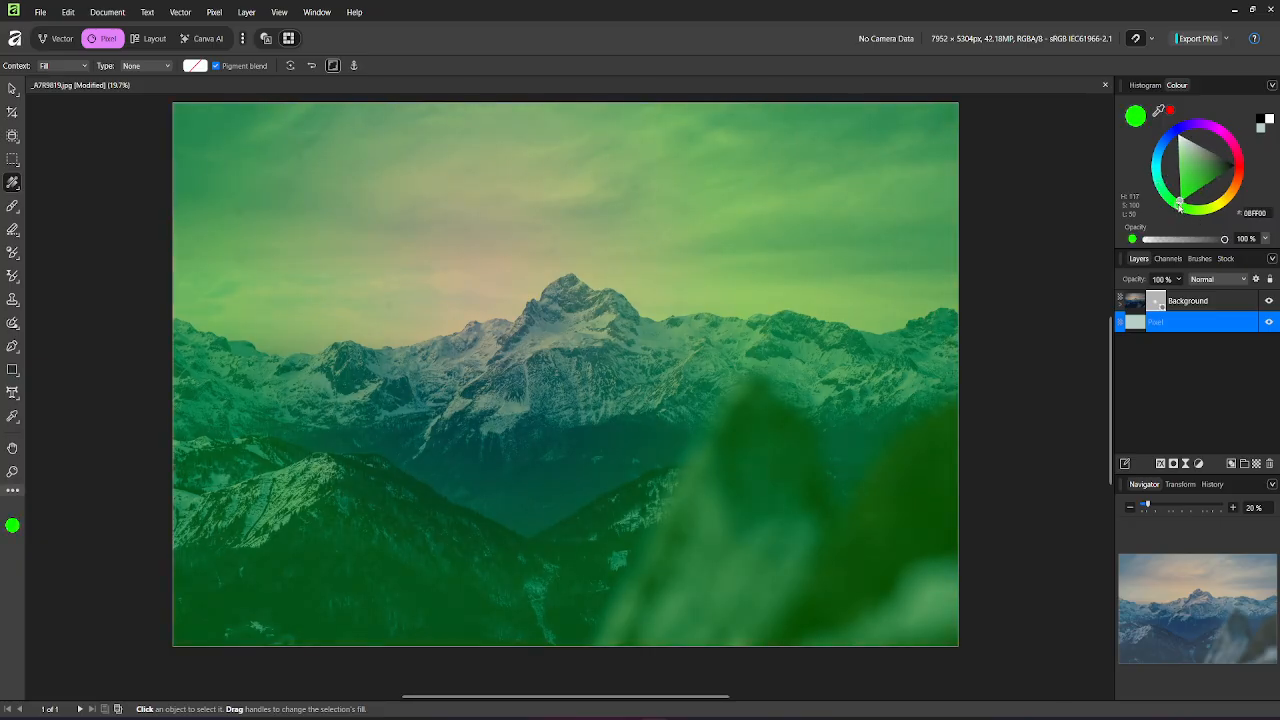
Step: Try to shift the Background layer's mask across the photo with the Move Tool
{"action": "left_click", "coordinate": [1190, 301]}
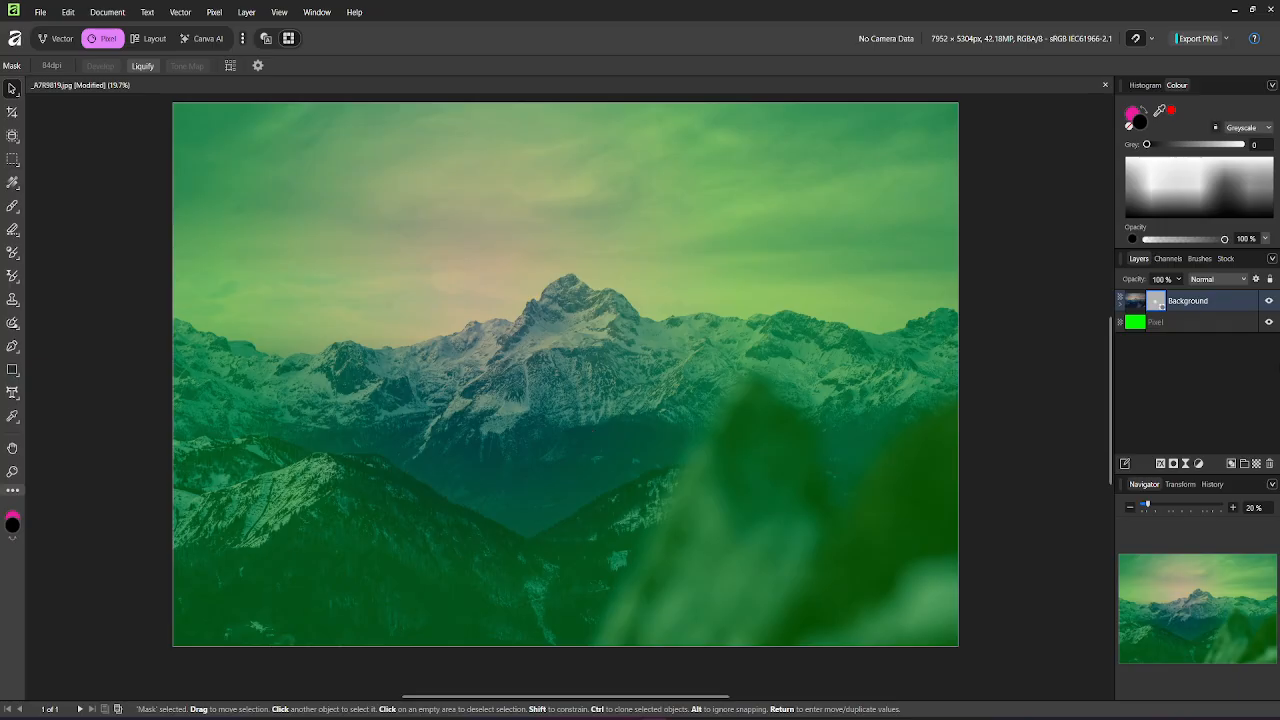
{"action": "left_click_drag", "start_coordinate": [423, 347], "coordinate": [528, 375]}
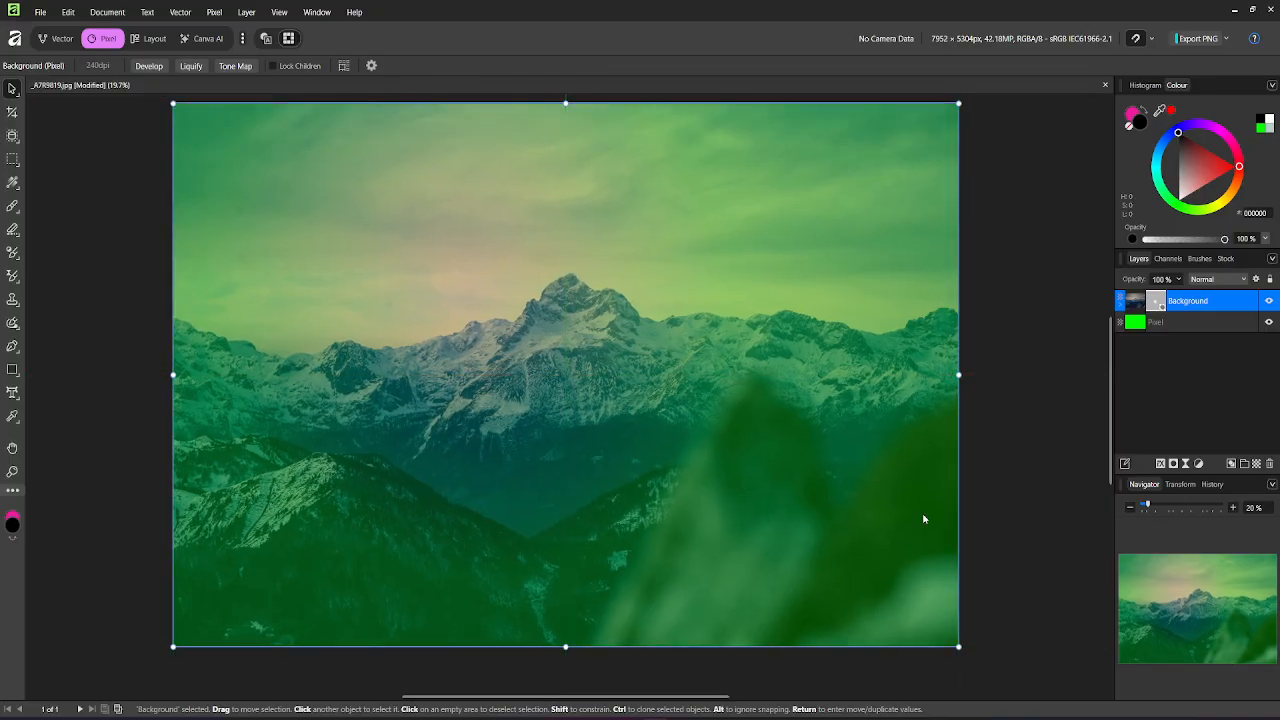